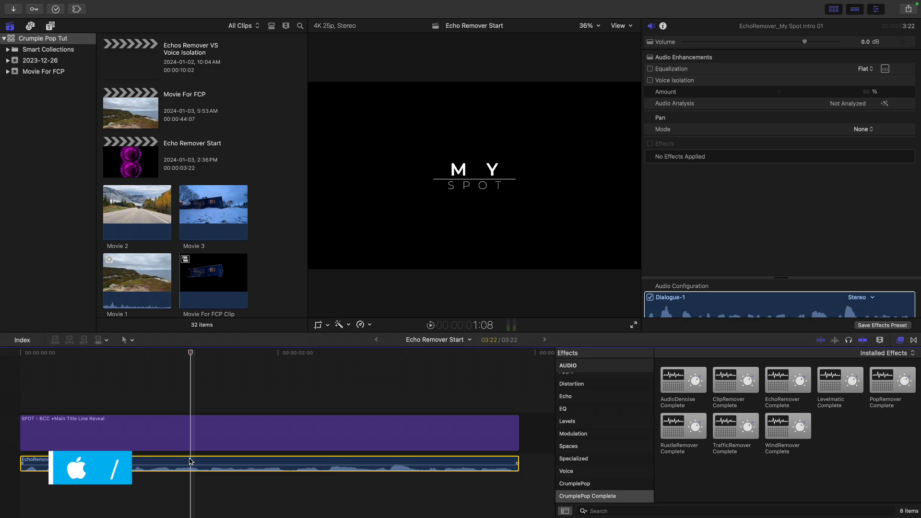
Apply the EchoRemover Complete effect to the My Spot Intro audio clip, playing the clip before and after.
key("space")
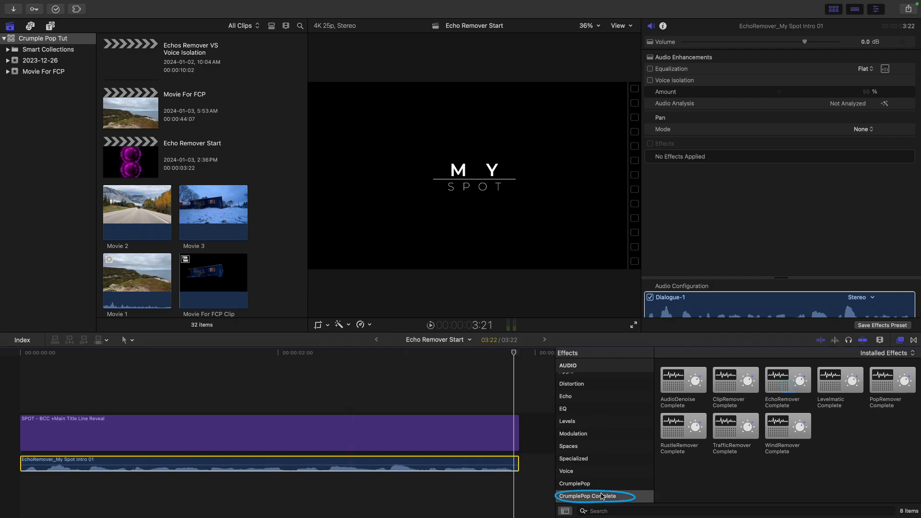
left_click_drag(778, 368, 425, 461)
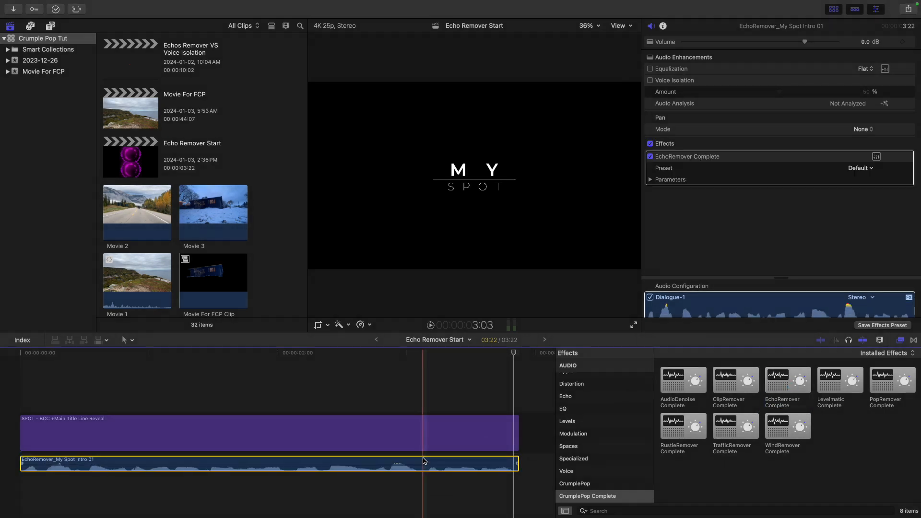
key("space")
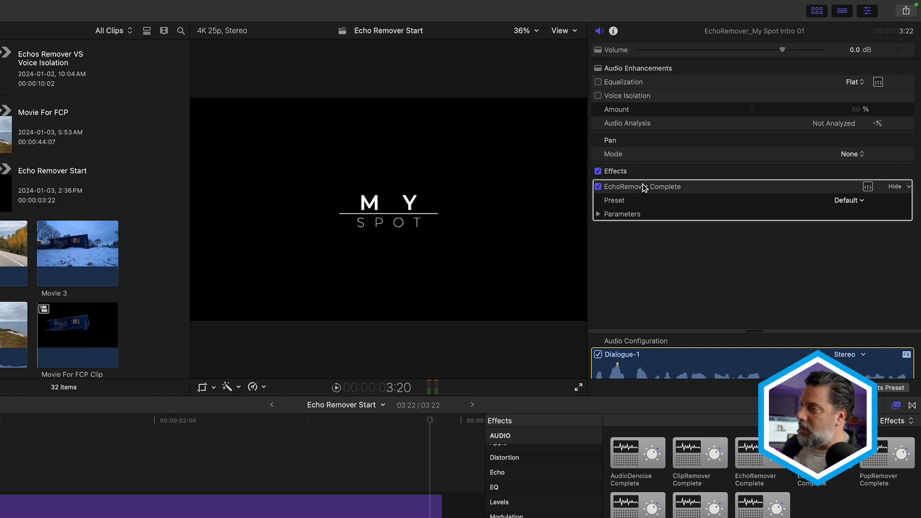
Open the EchoRemover Complete effect's editor window, then show and hide the help descriptions of its controls.
left_click(868, 187)
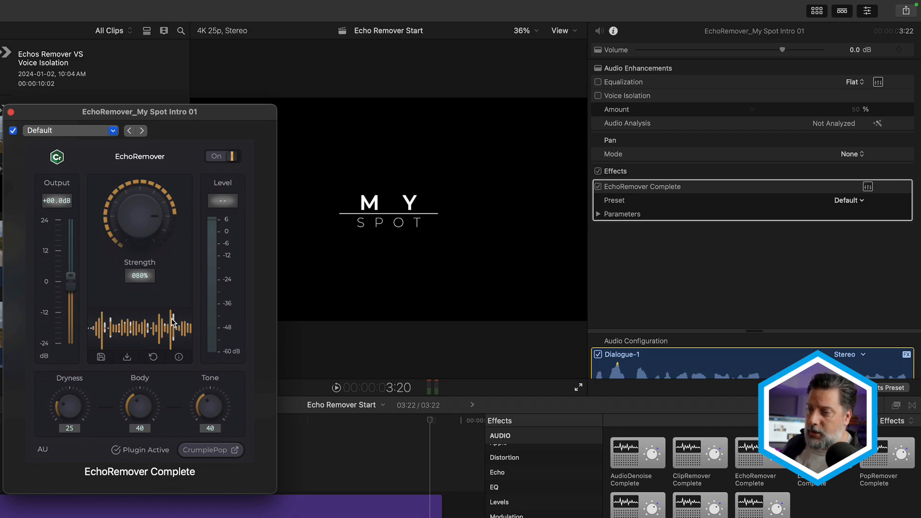
left_click(179, 358)
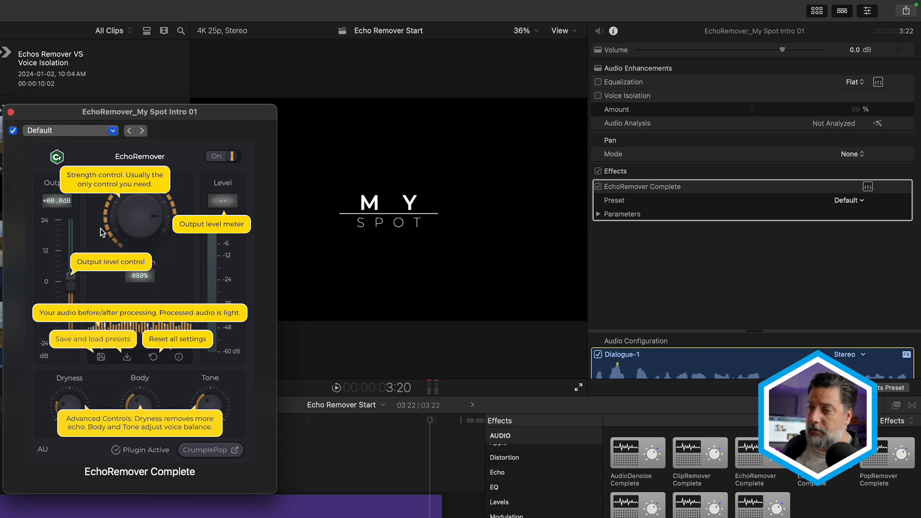
left_click(179, 357)
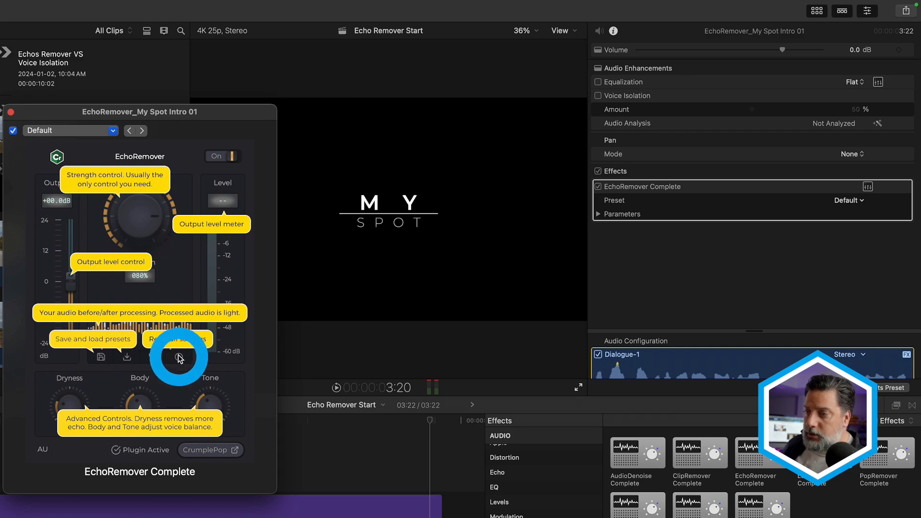
Compare the clip's sound by playing it with EchoRemover switched off and then switched back on.
left_click(216, 158)
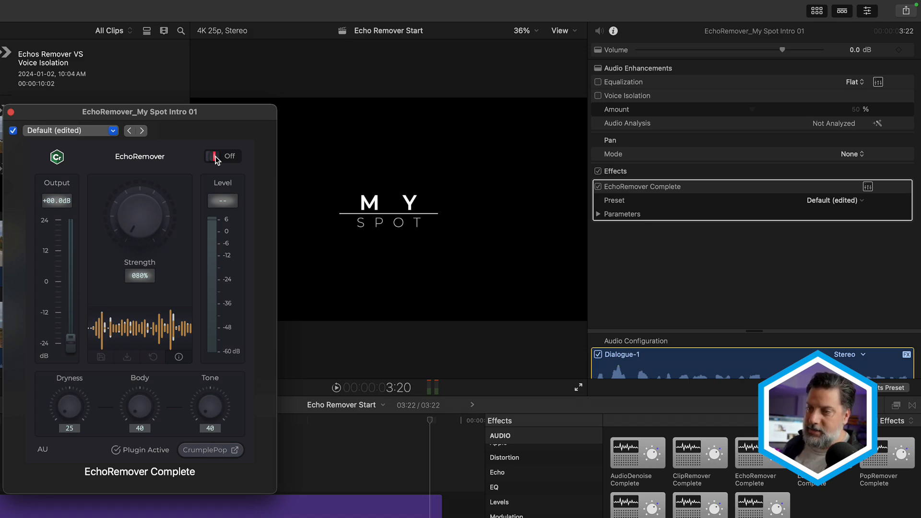
key("space")
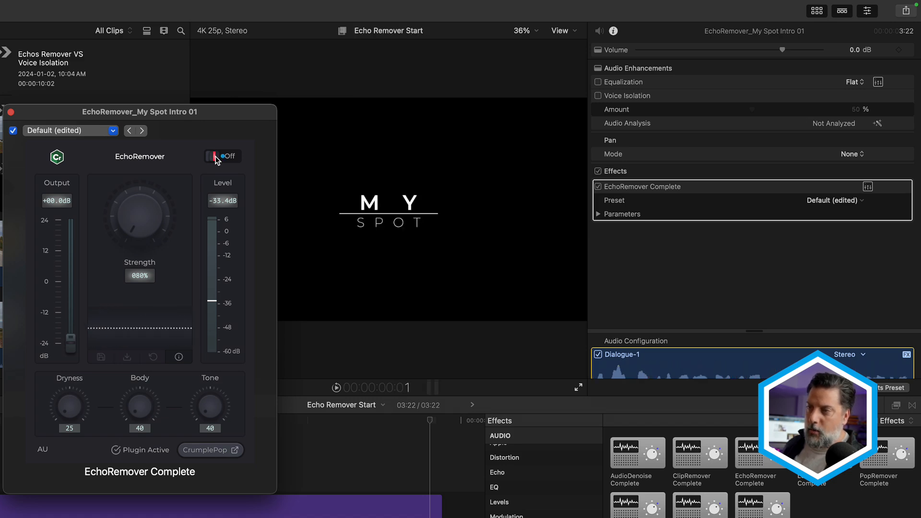
left_click(216, 157)
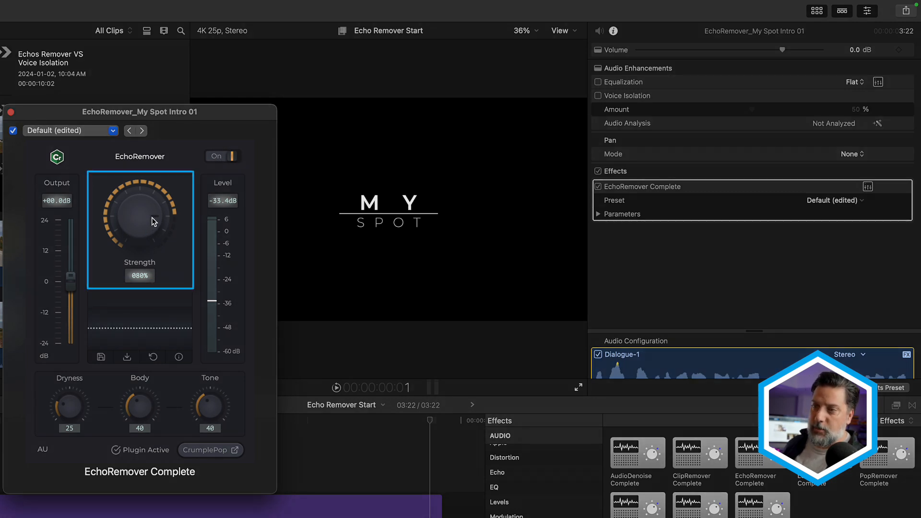
key("space")
Set EchoRemover's Strength to 100%, Dryness to 50, Body to 52 and Tone to 69 while listening to the clip.
left_click_drag(157, 217, 141, 239)
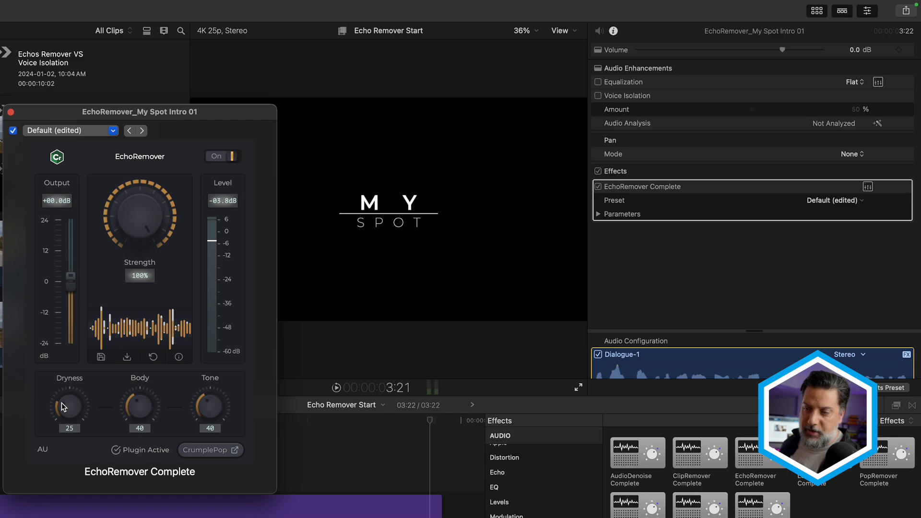
left_click_drag(61, 403, 70, 401)
key("space")
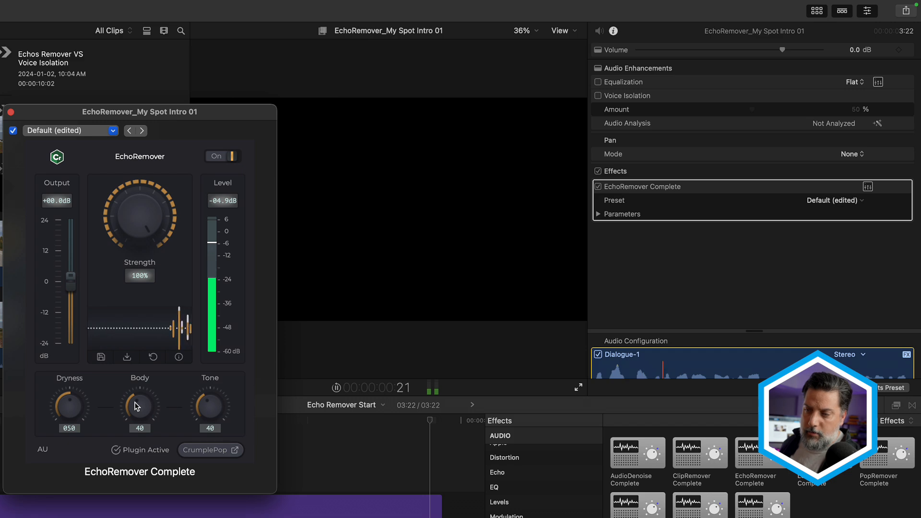
left_click_drag(135, 406, 136, 407)
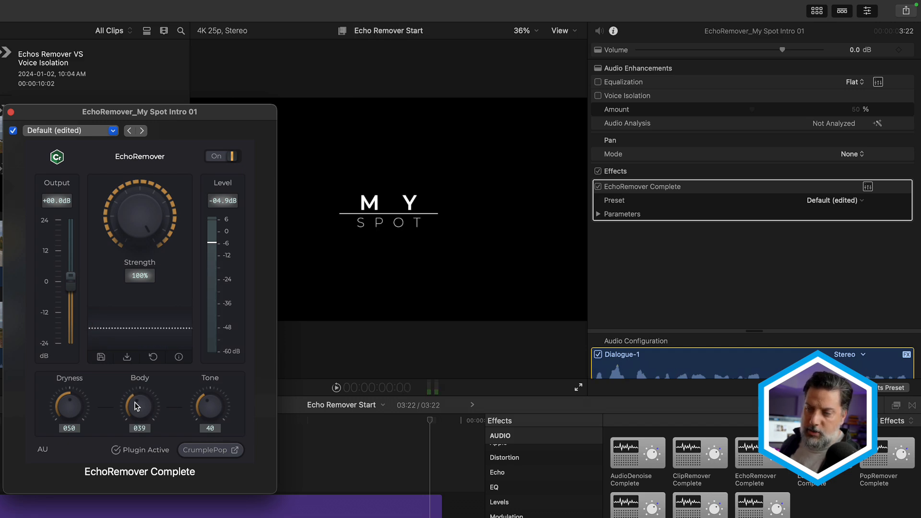
left_click_drag(137, 406, 140, 403)
key("space")
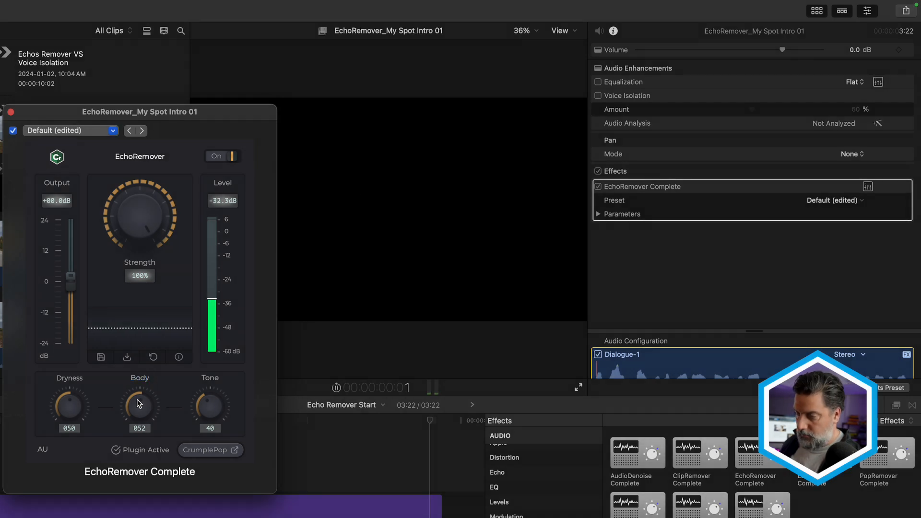
left_click_drag(204, 399, 218, 402)
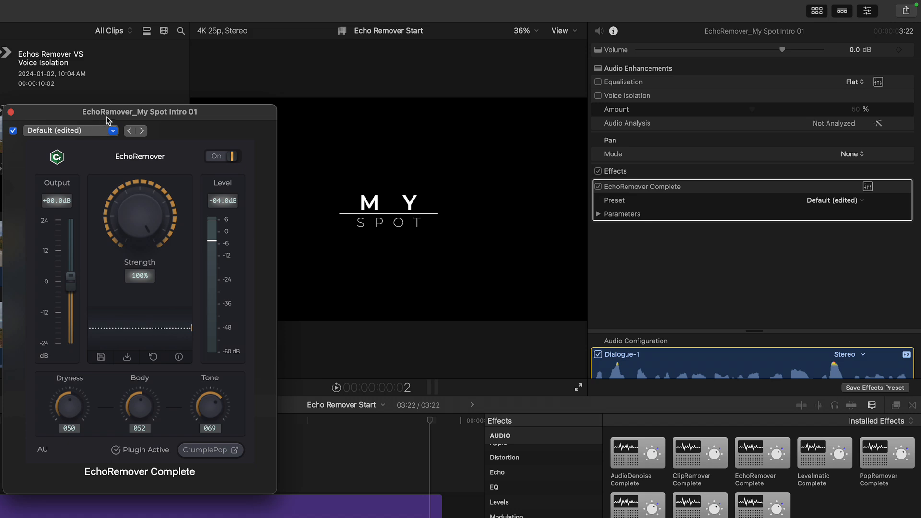
Save the current EchoRemover settings as a user preset named ER Prefer.
left_click(78, 131)
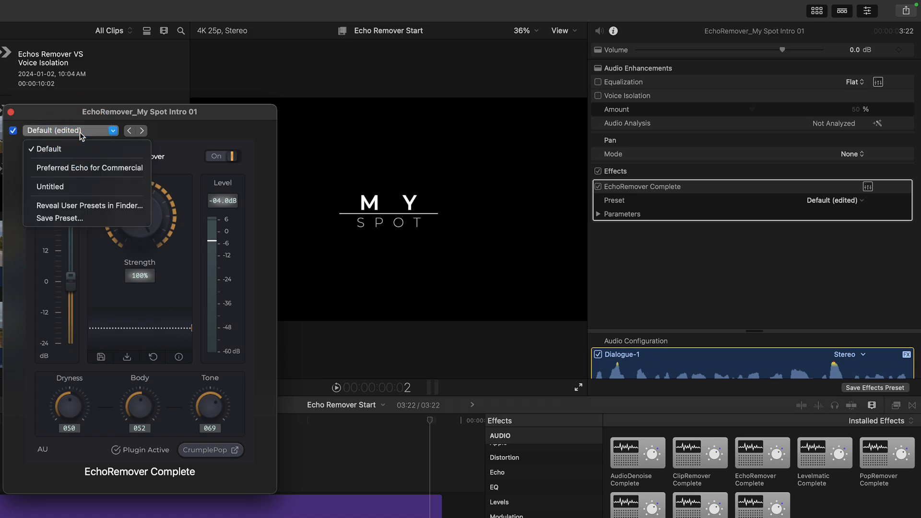
left_click(66, 218)
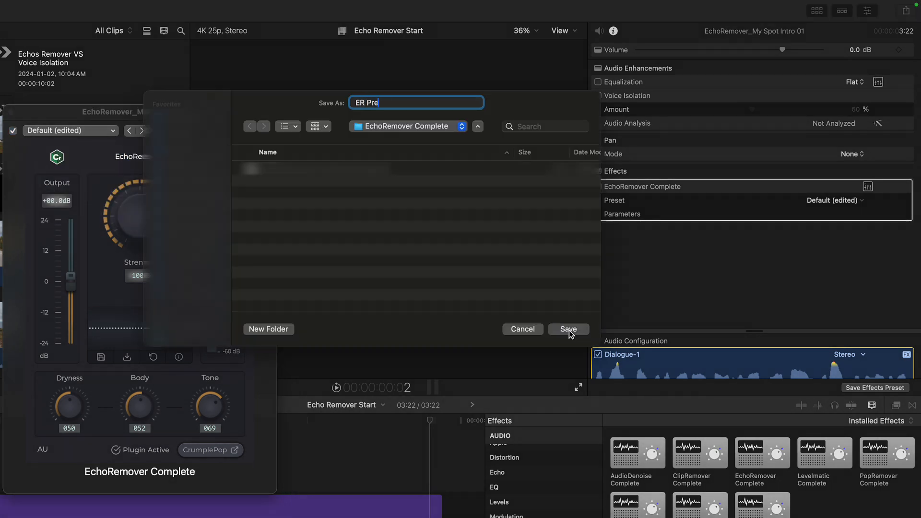
left_click(569, 330)
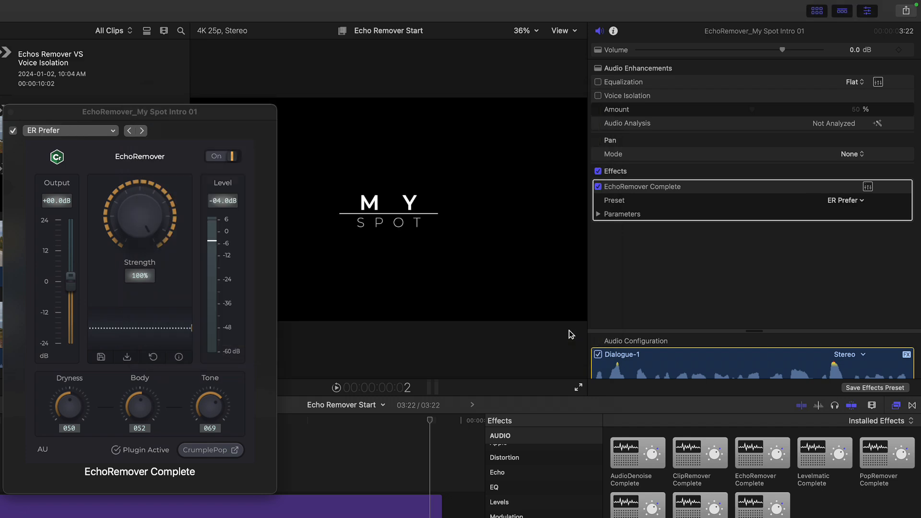
Check the ER Prefer entry in the effect editor's preset list, close the editor, and check the inspector's preset list.
left_click(56, 133)
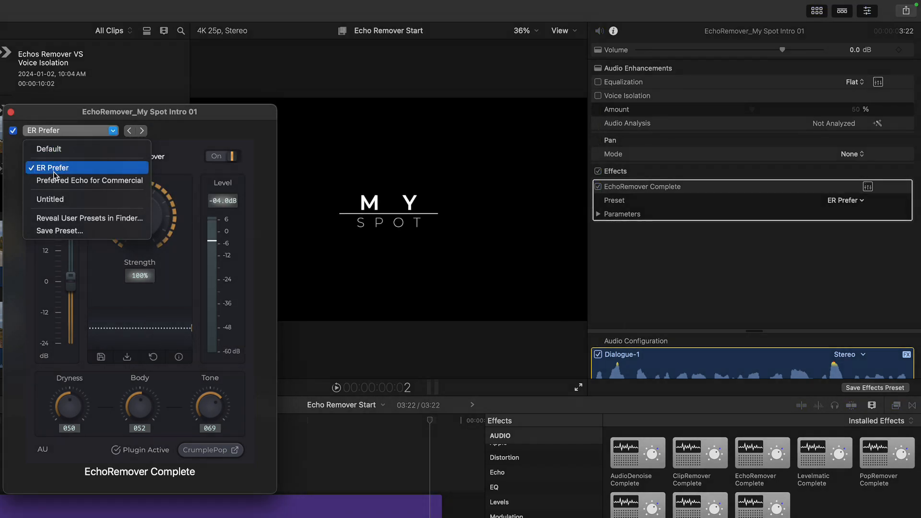
left_click(18, 193)
left_click(10, 111)
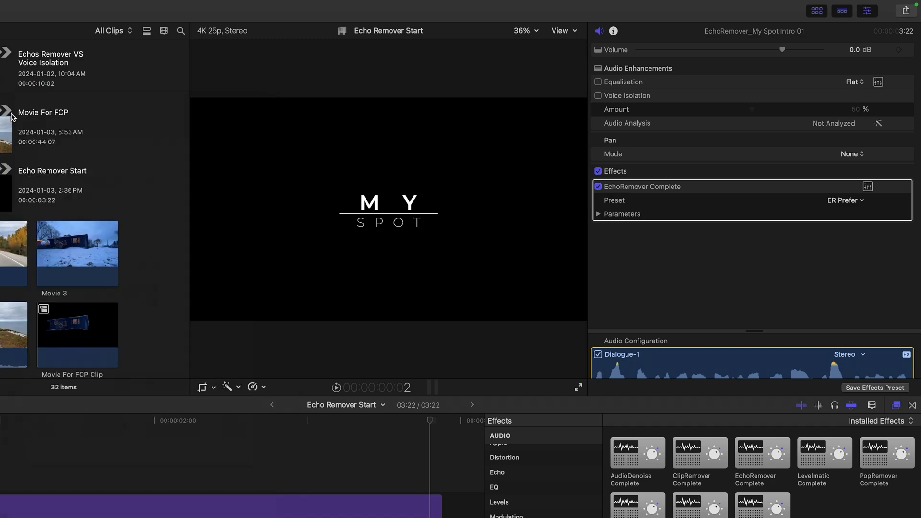
left_click(856, 204)
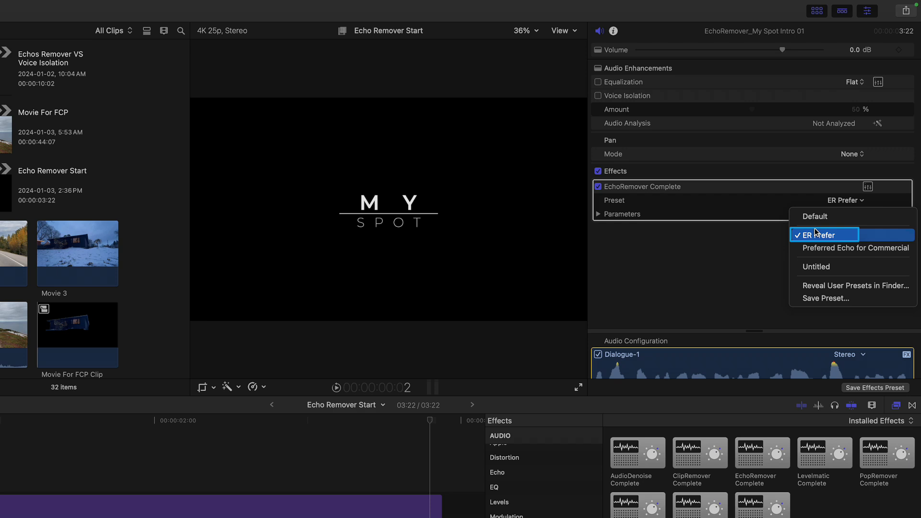
left_click(759, 246)
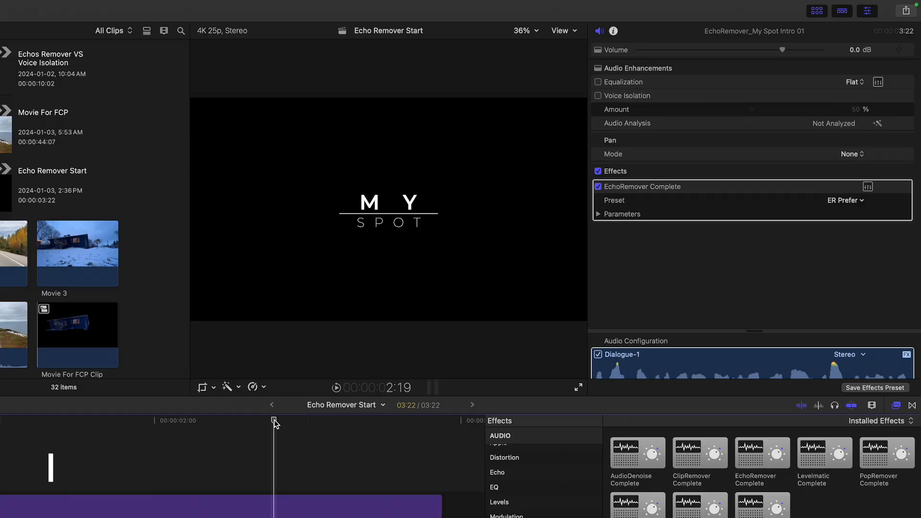
Export the project as an audio-only WAV file named Echo Remover Start into the Audio Visualizer folder.
key("super+e")
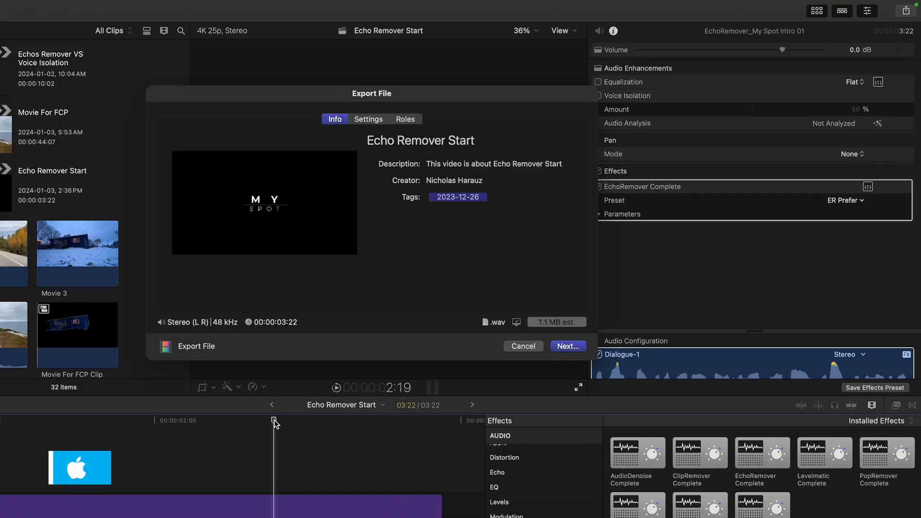
left_click(369, 119)
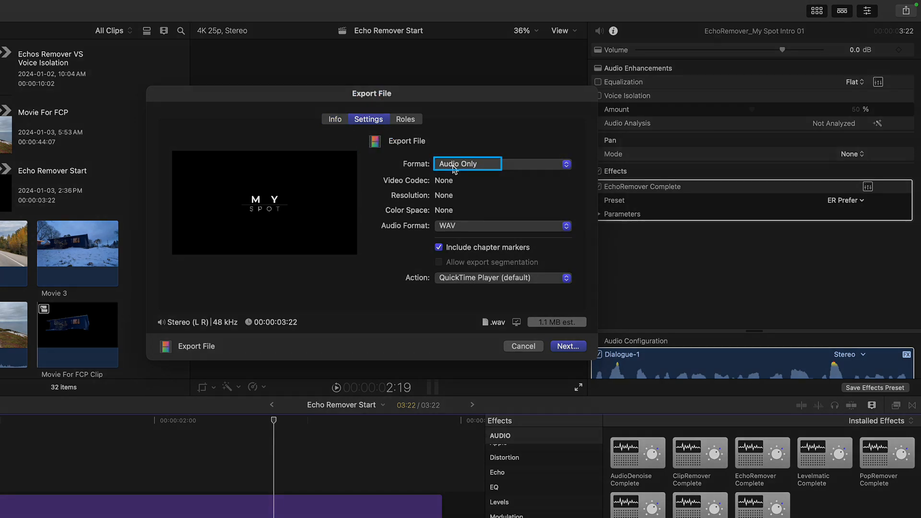
left_click(487, 226)
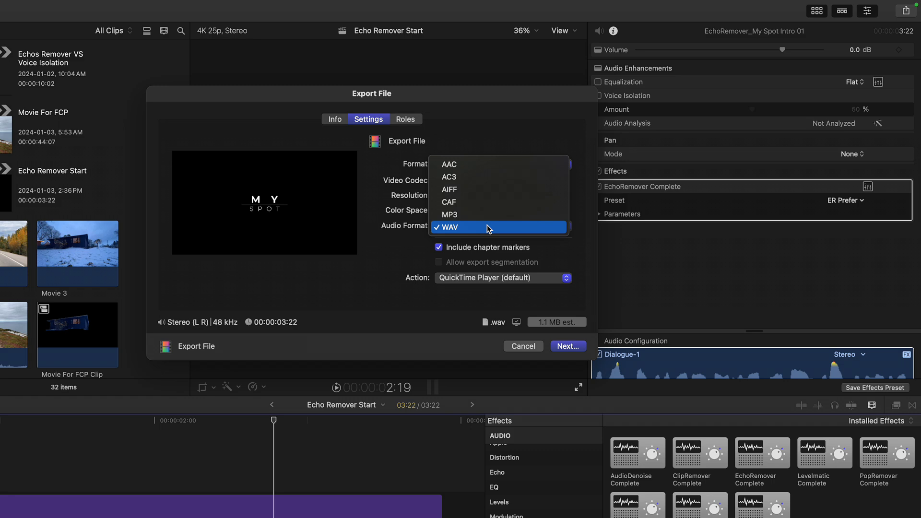
left_click(489, 228)
left_click(568, 346)
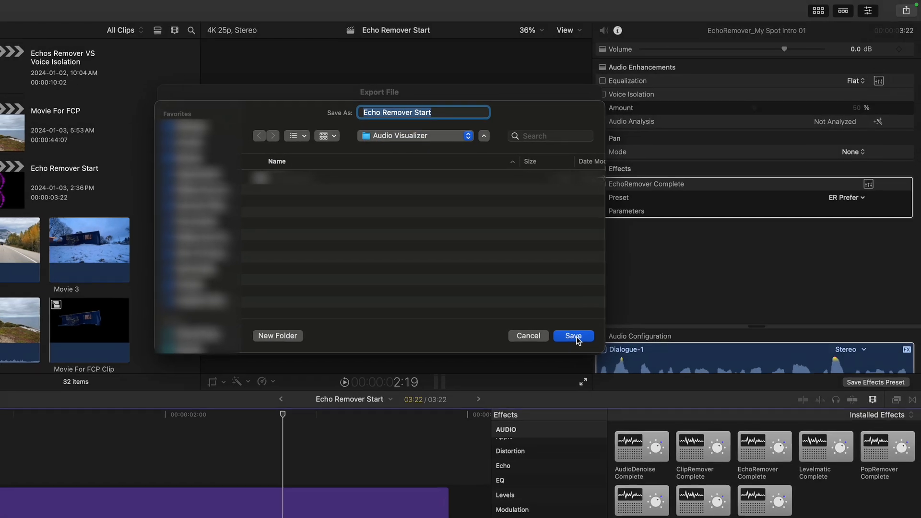
left_click(608, 303)
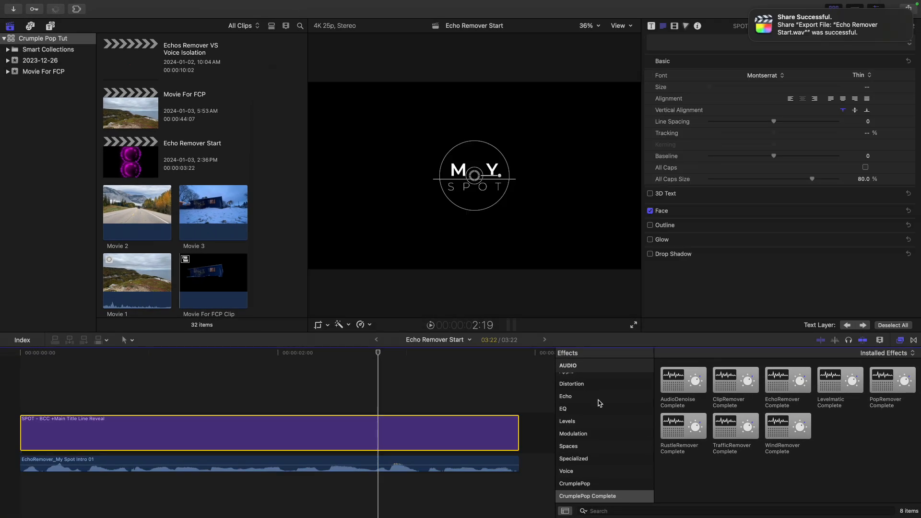
Apply the BCC +Audio Visualizer effect from the BCC Time category to the title clip above the audio.
scroll(599, 403, "up", 15)
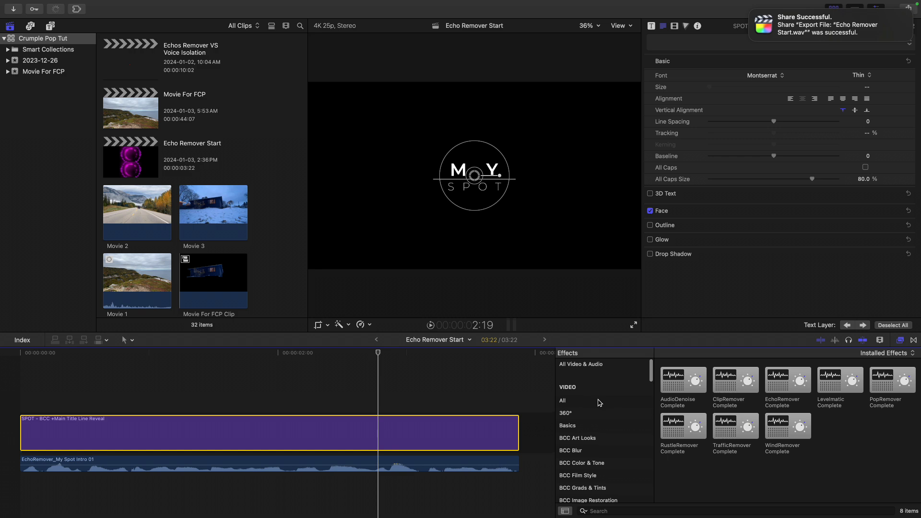
scroll(599, 403, "down", 2)
scroll(599, 403, "down", 5)
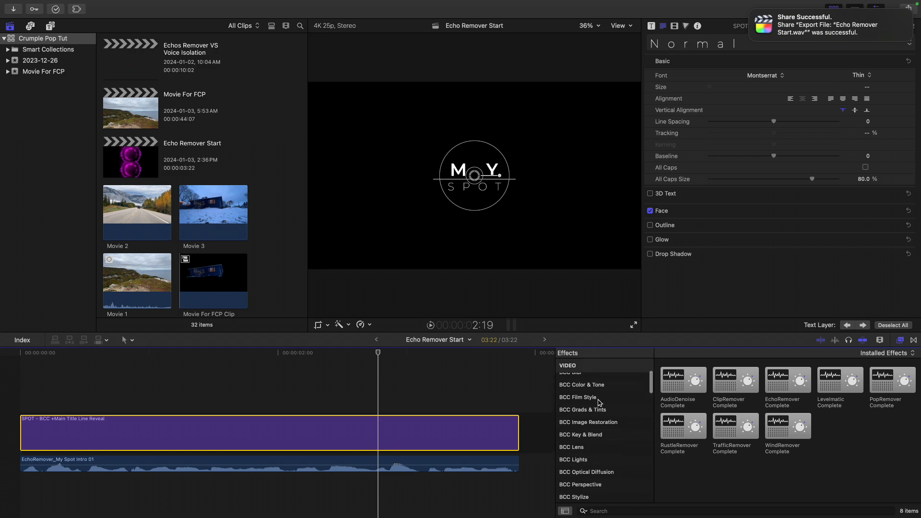
left_click(579, 488)
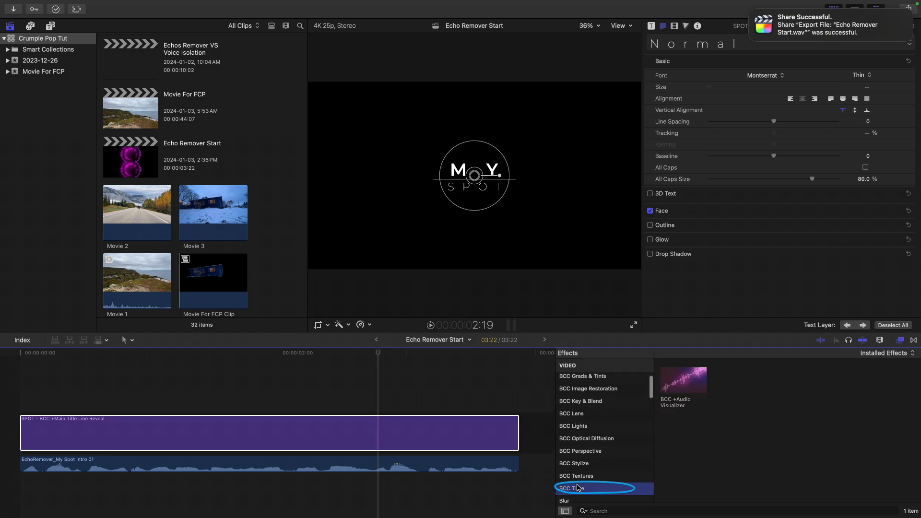
left_click(680, 398)
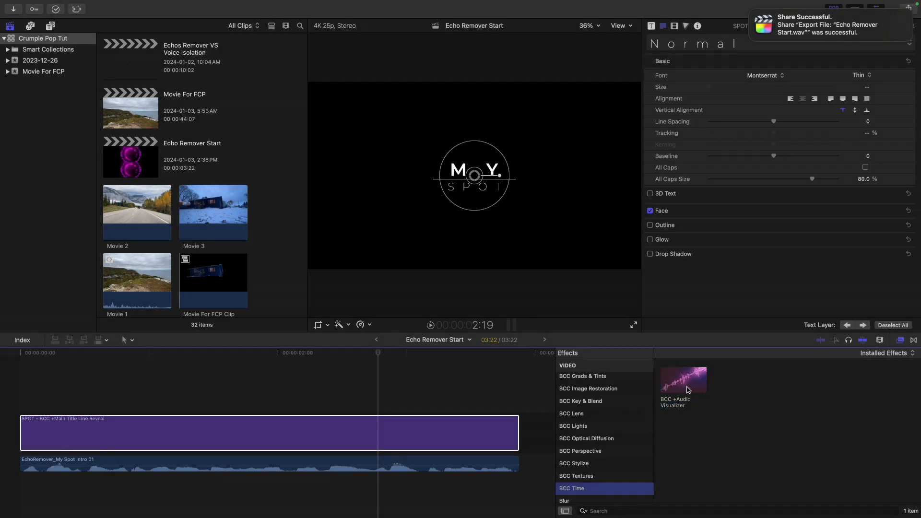
left_click_drag(680, 404, 411, 439)
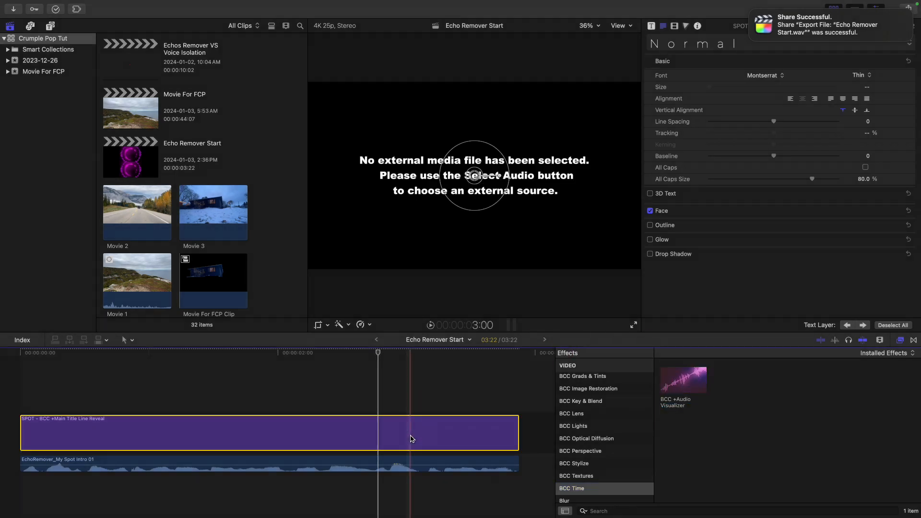
Load Echo Remover Start.wav as the external audio source of the title clip's BCC +Audio Visualizer effect.
left_click(674, 26)
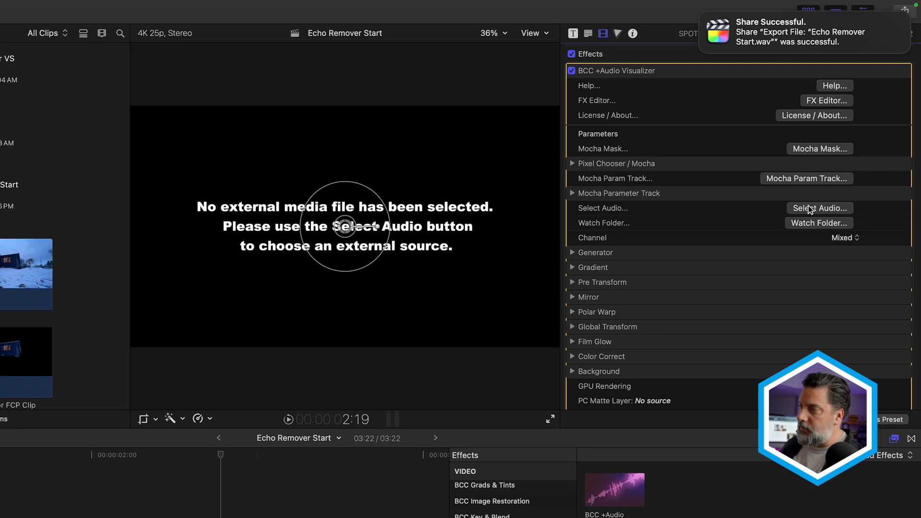
left_click(835, 163)
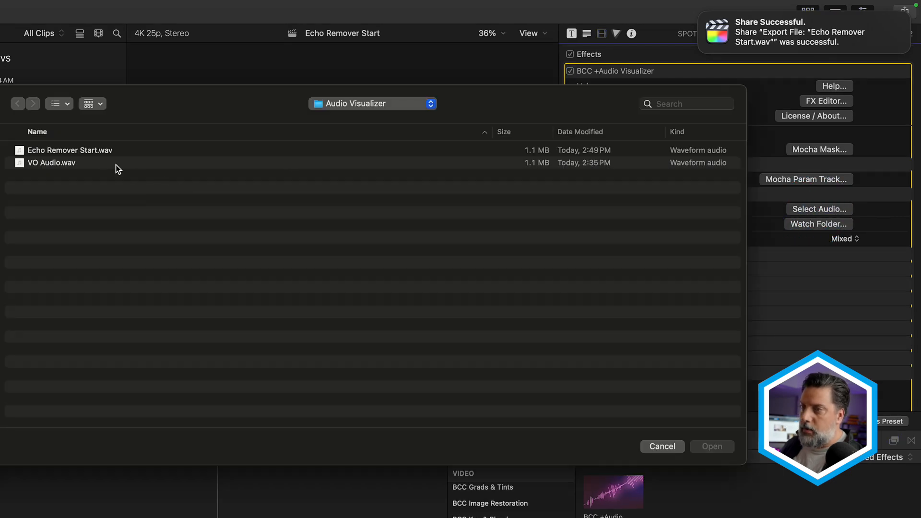
left_click(99, 153)
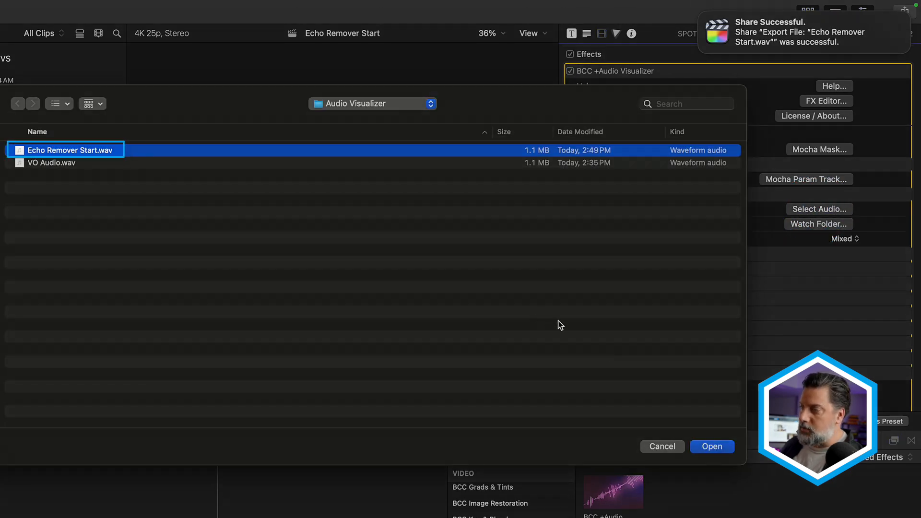
left_click(715, 447)
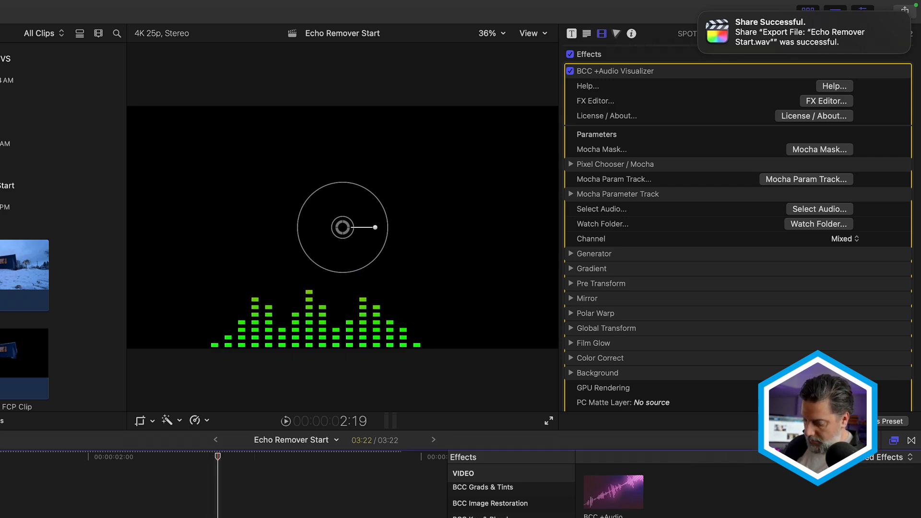
Set the title visualizer's generator to the Waveform audio style and the Bars vertical style.
key("space")
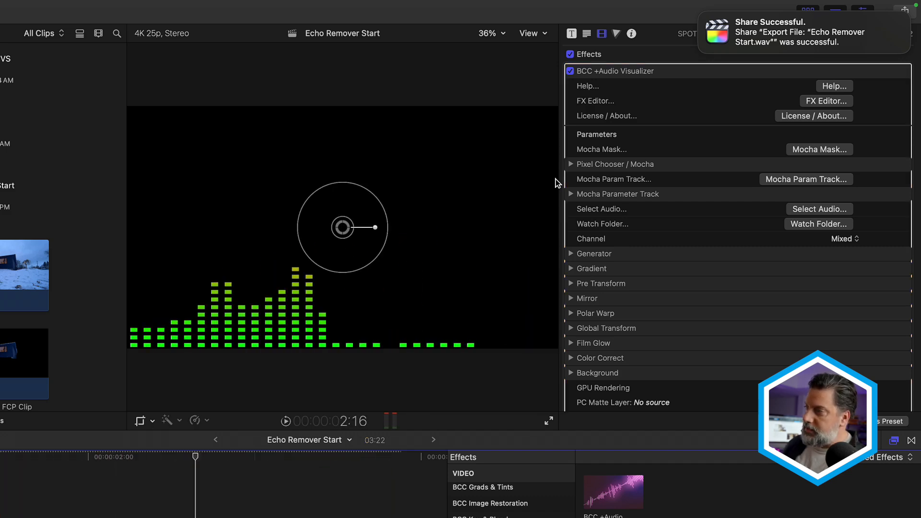
left_click(571, 254)
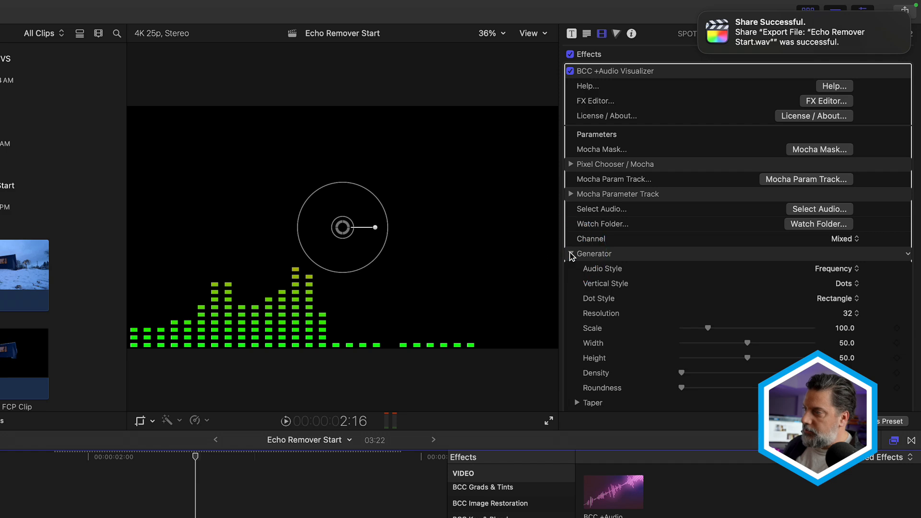
left_click(834, 271)
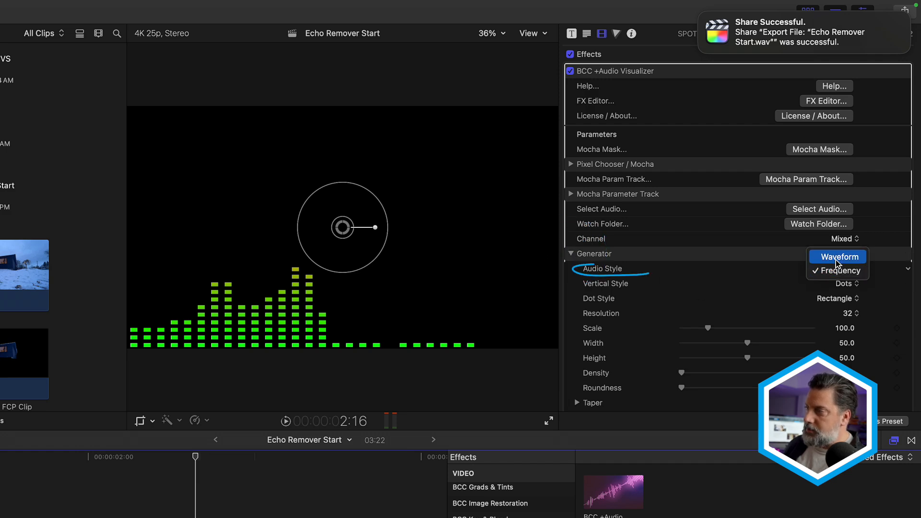
left_click(836, 259)
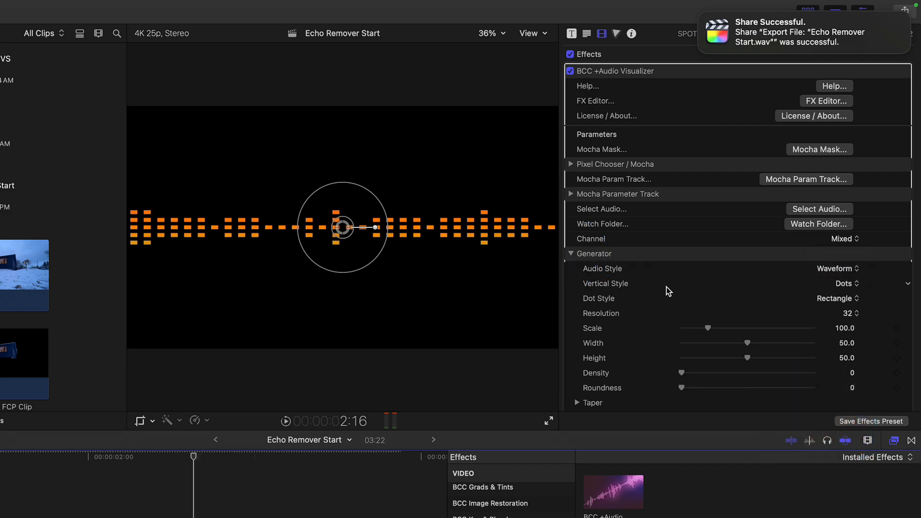
left_click(852, 284)
left_click(859, 272)
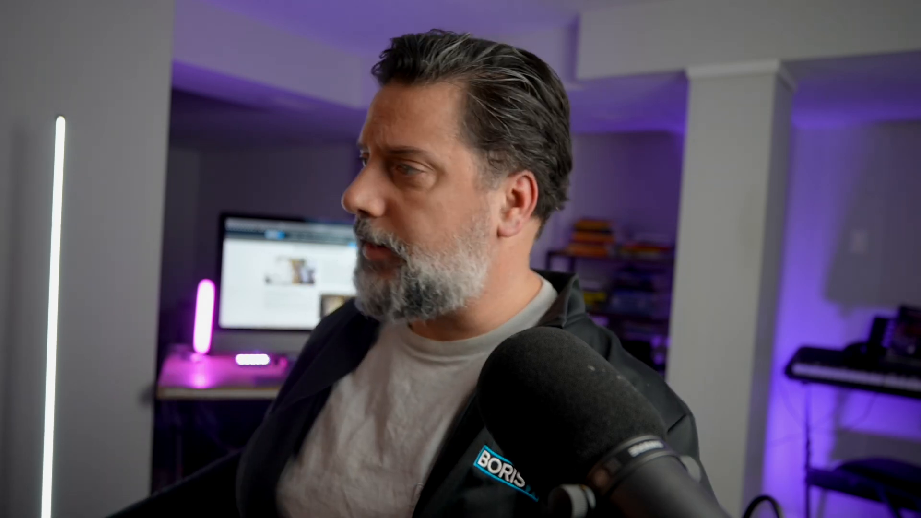
Open the visualizer's FX Editor and preview the Frequency Bars Mirrored 01 preset in playback.
left_click(848, 69)
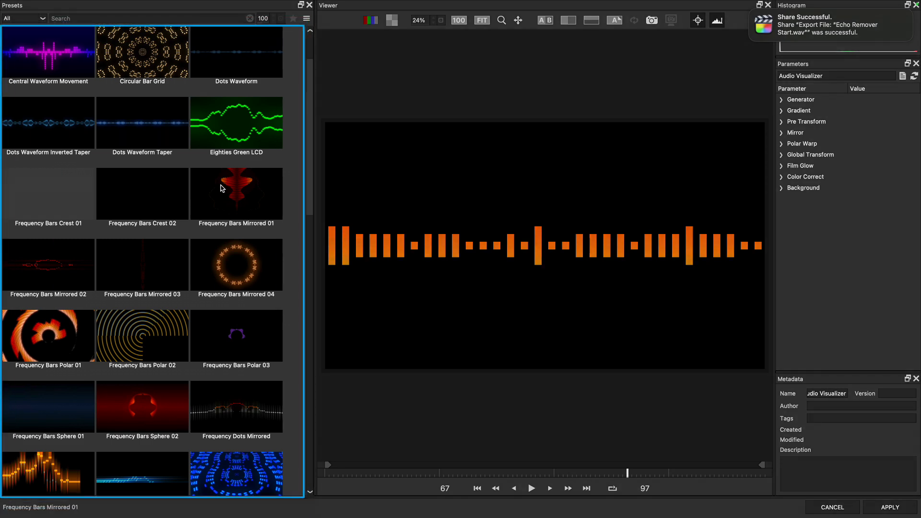
left_click(222, 188)
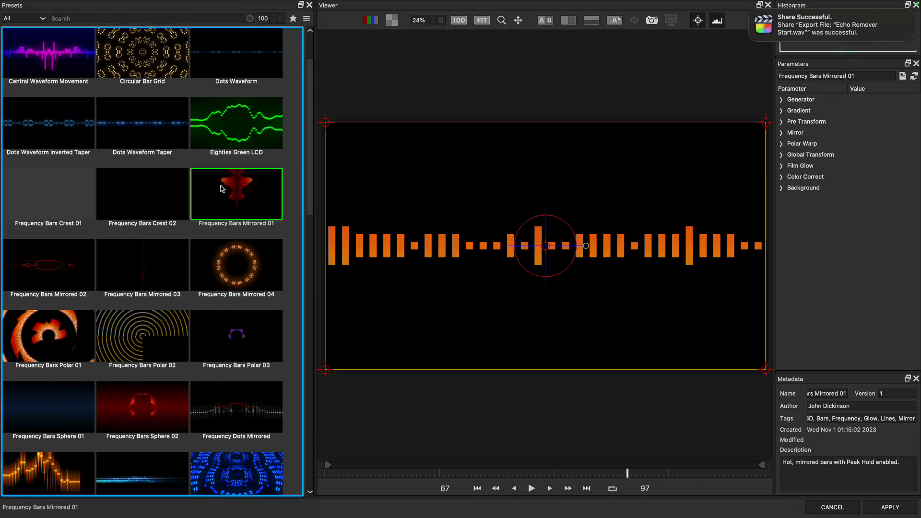
left_click(530, 491)
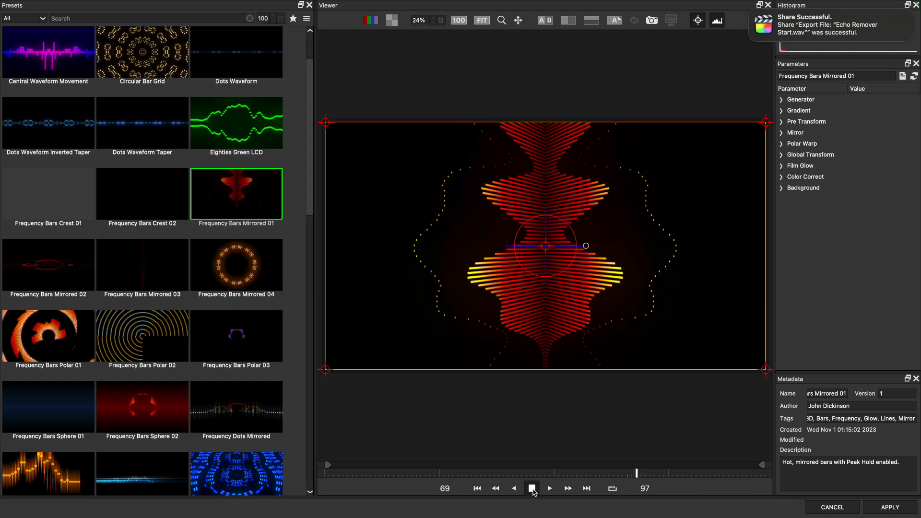
Search the visualizer presets for podcast and load The Podcast Circle 01.
left_click(85, 18)
type("po")
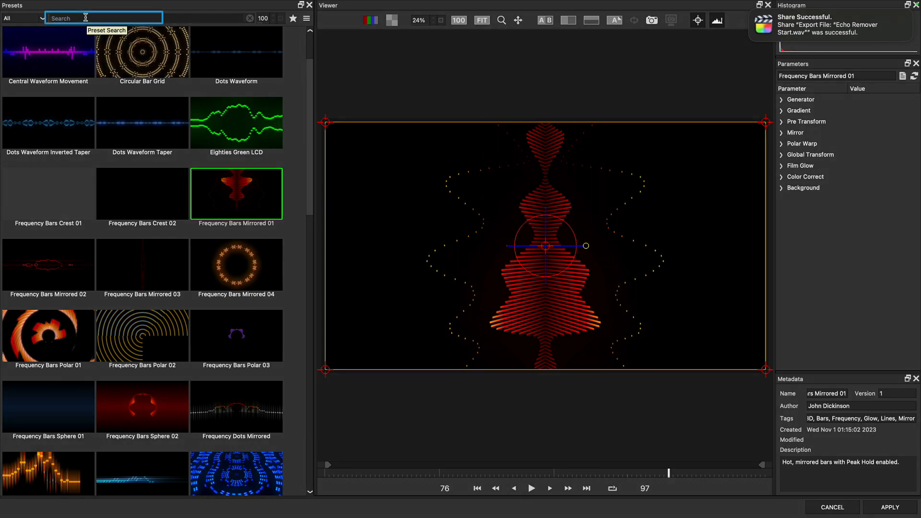
type("dcast")
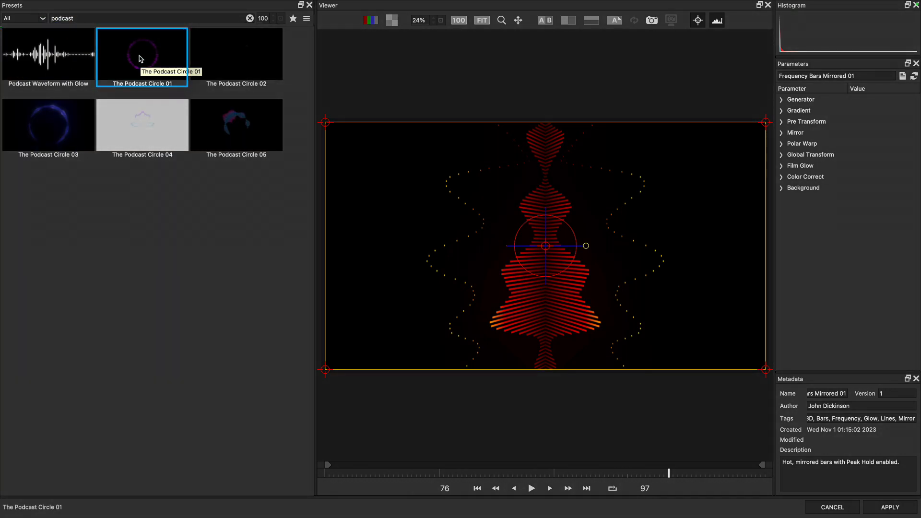
left_click(141, 58)
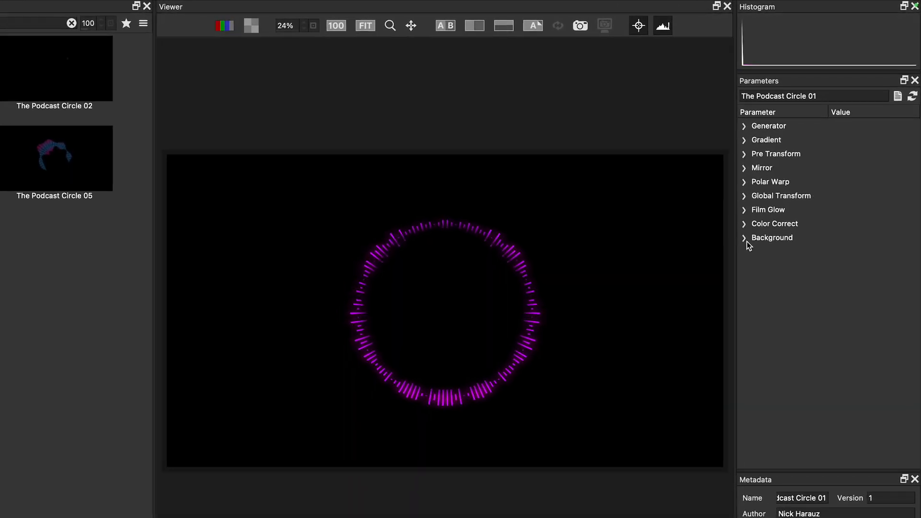
Set the background mode of The Podcast Circle 01 to Source so the title shows behind the ring.
left_click(739, 243)
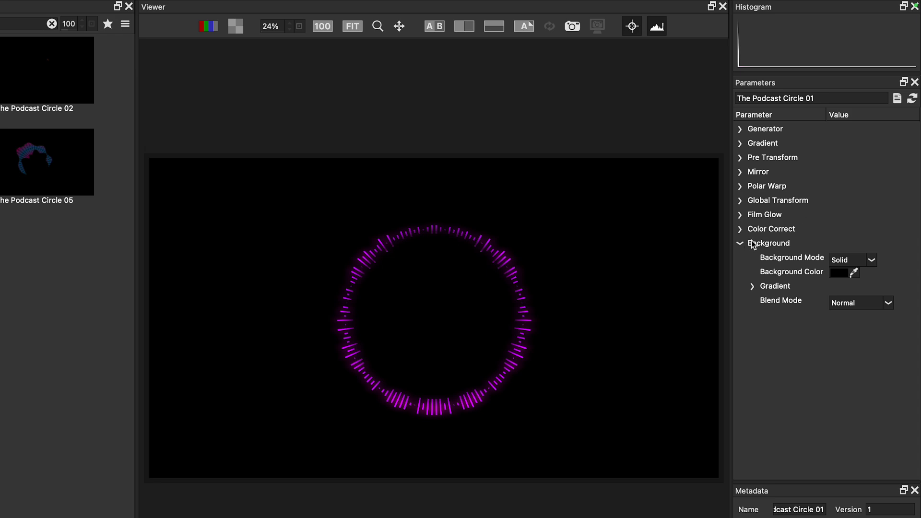
left_click(873, 261)
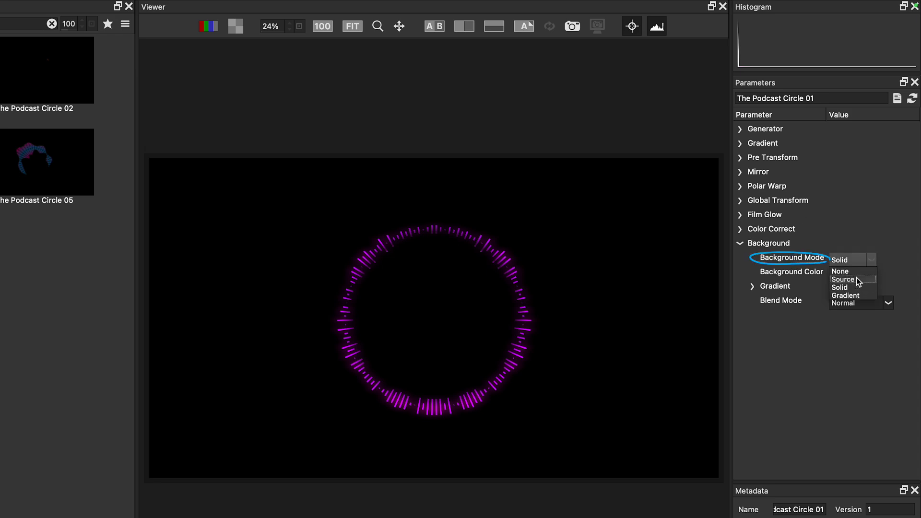
left_click(847, 278)
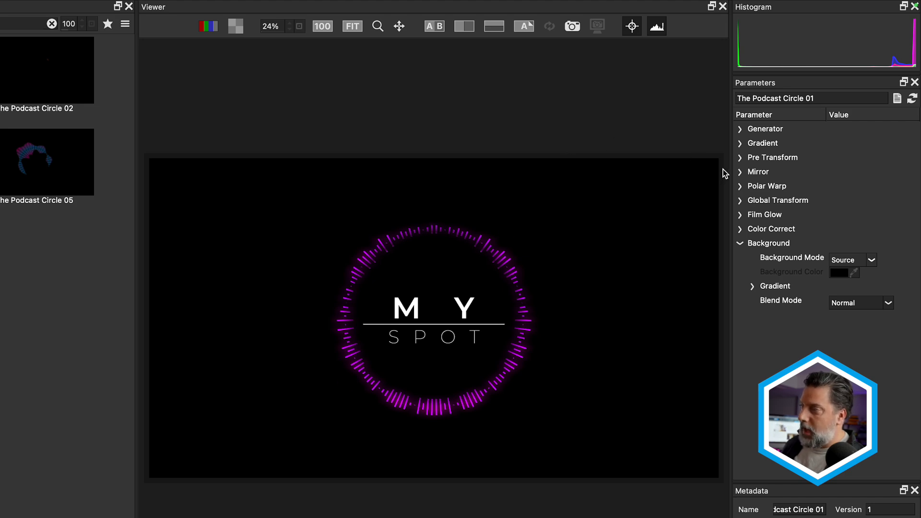
Set the Polar Warp inner radius to 40, outer radius to 49 and swirling angle to 55, and play the applied effect full screen.
left_click(740, 187)
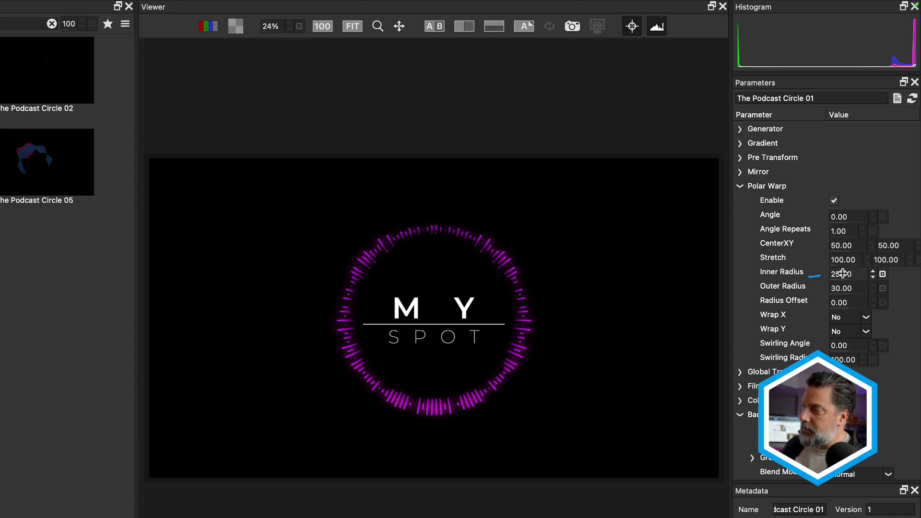
mouse_move(849, 273)
left_mouse_down()
mouse_move(859, 273)
mouse_move(849, 288)
mouse_move(862, 287)
left_mouse_up()
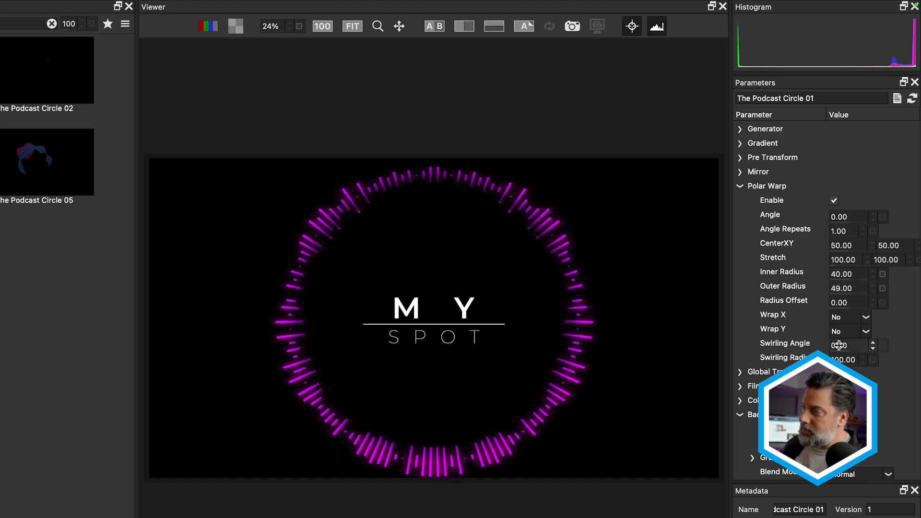
left_click_drag(846, 345, 879, 341)
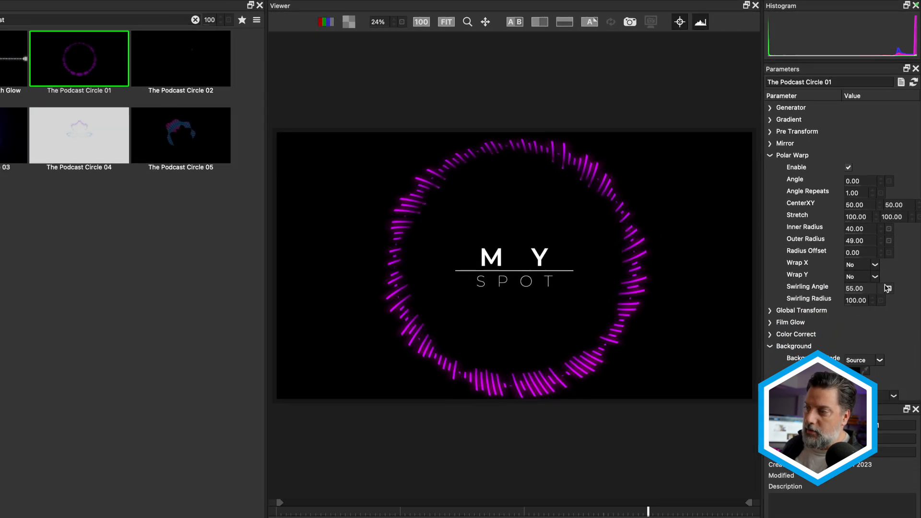
left_click(891, 504)
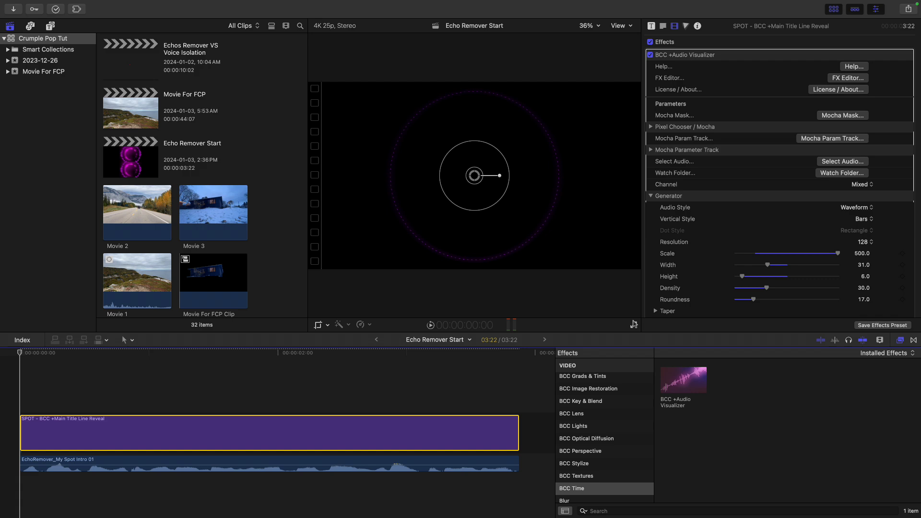
left_click(634, 325)
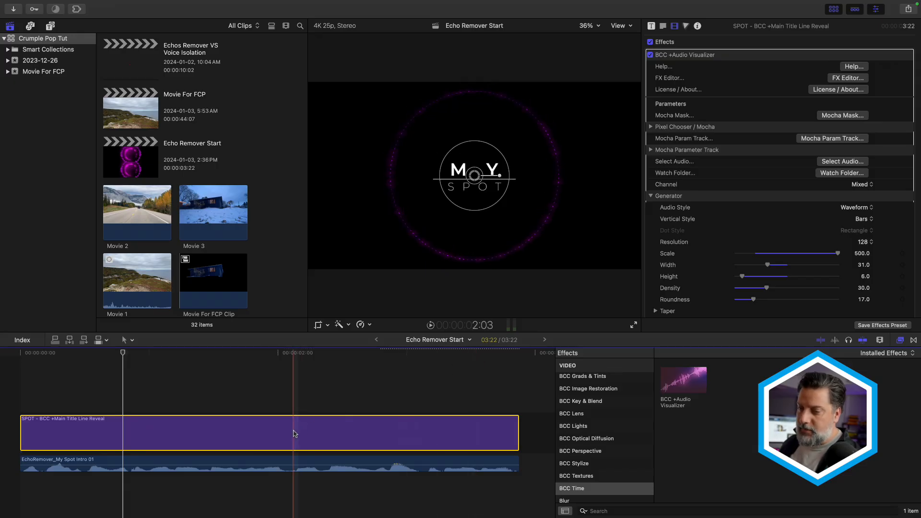
Turn the title clip into a compound clip named Title & AV1 in the Movie For FCP event.
right_click(294, 433)
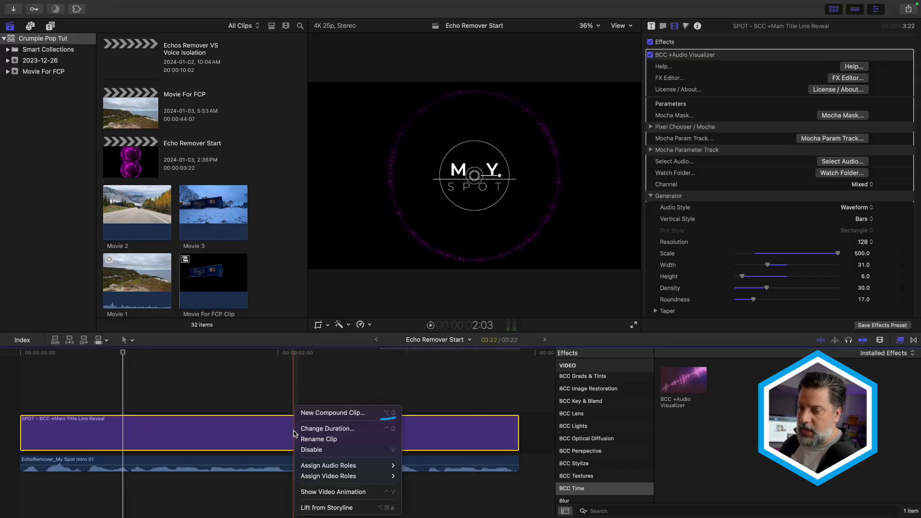
left_click(321, 412)
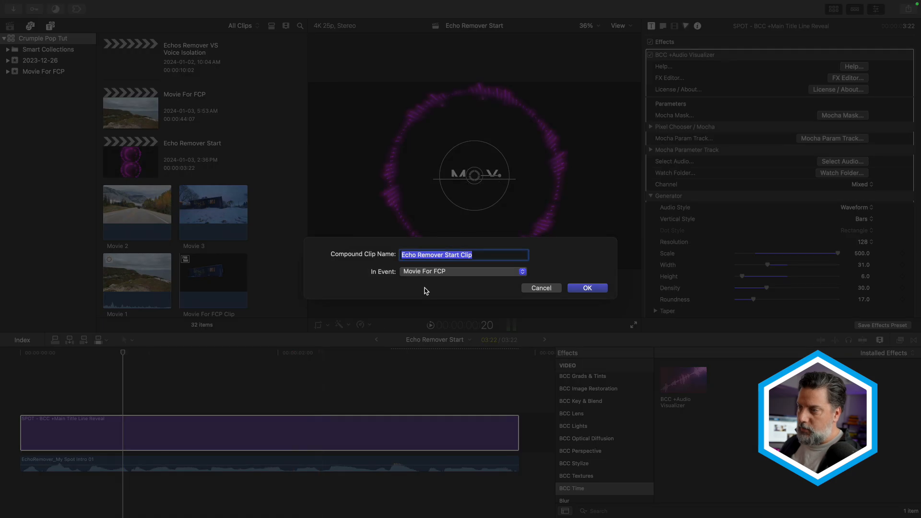
type("Title & AV1")
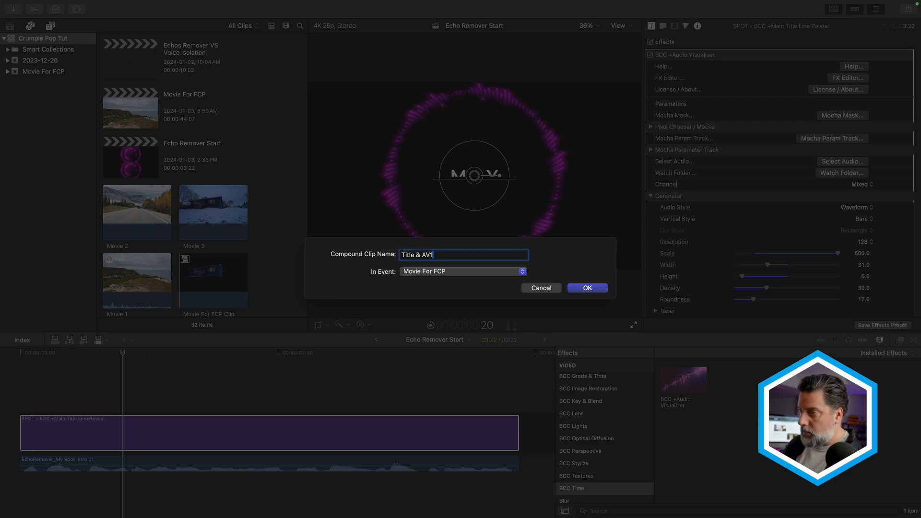
key("Return")
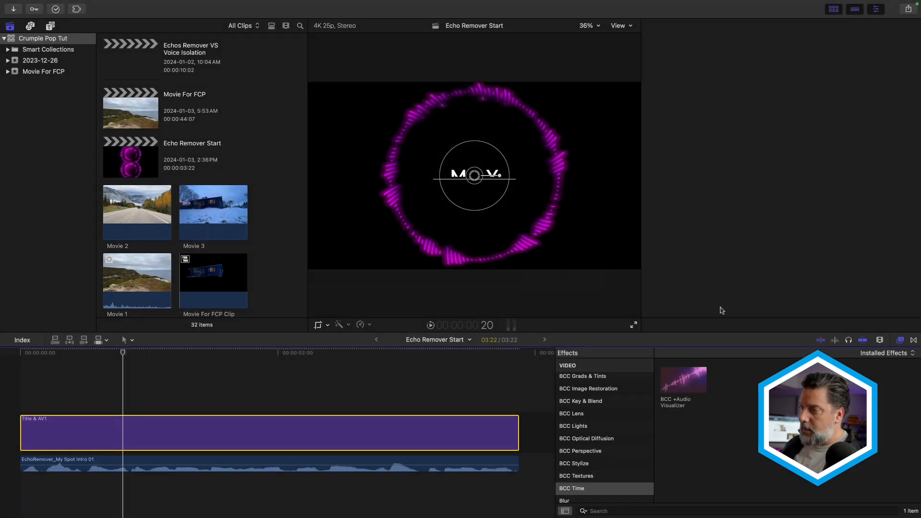
Apply BCC +Audio Visualizer to the Title & AV1 compound clip and load Echo Remover Start.wav as its audio source.
left_click_drag(684, 384, 311, 437)
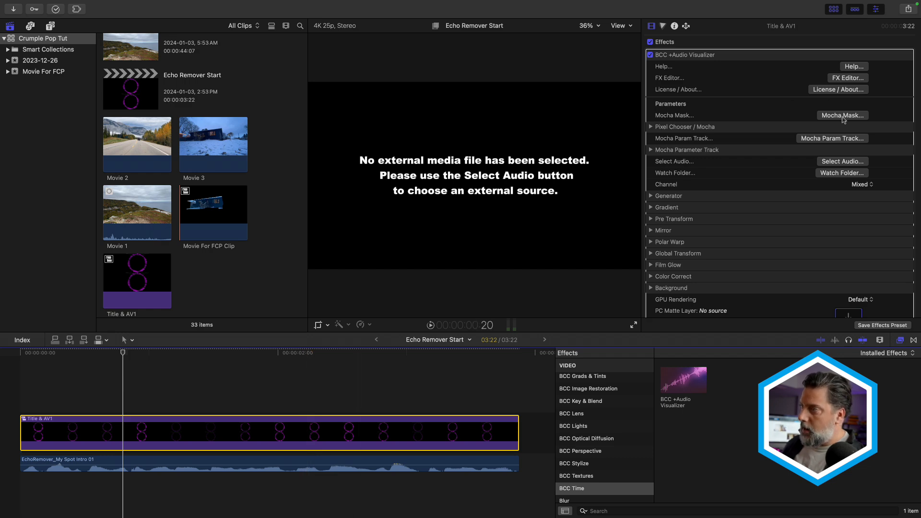
left_click(837, 163)
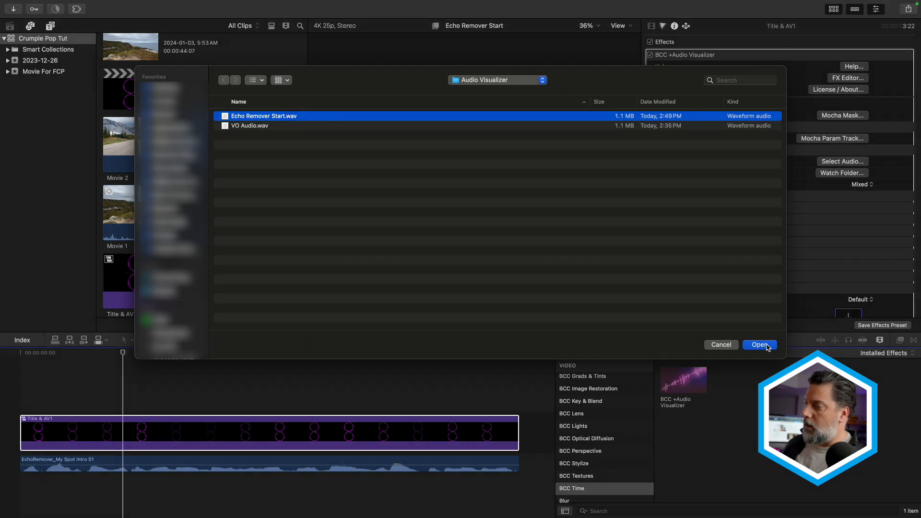
left_click(762, 345)
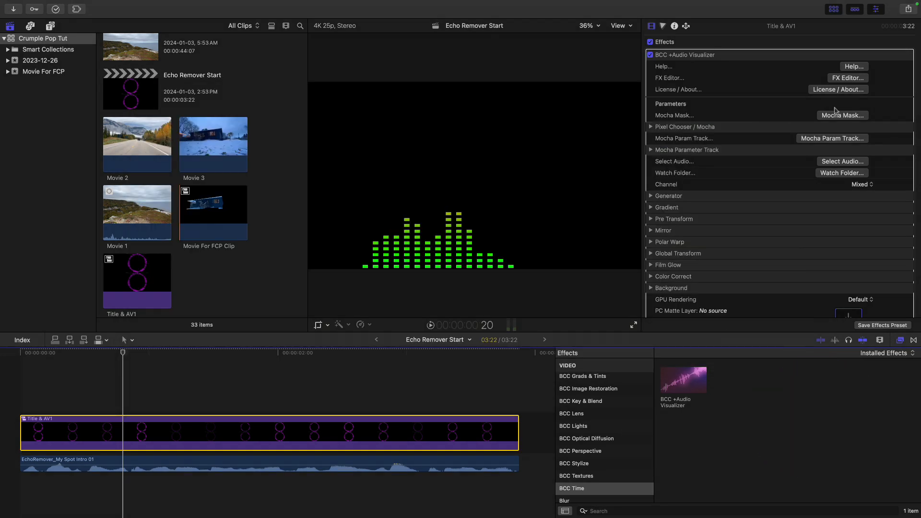
Load The Podcast Circle 03 preset for the compound clip's visualizer by searching the FX Editor presets for podcast.
left_click(849, 78)
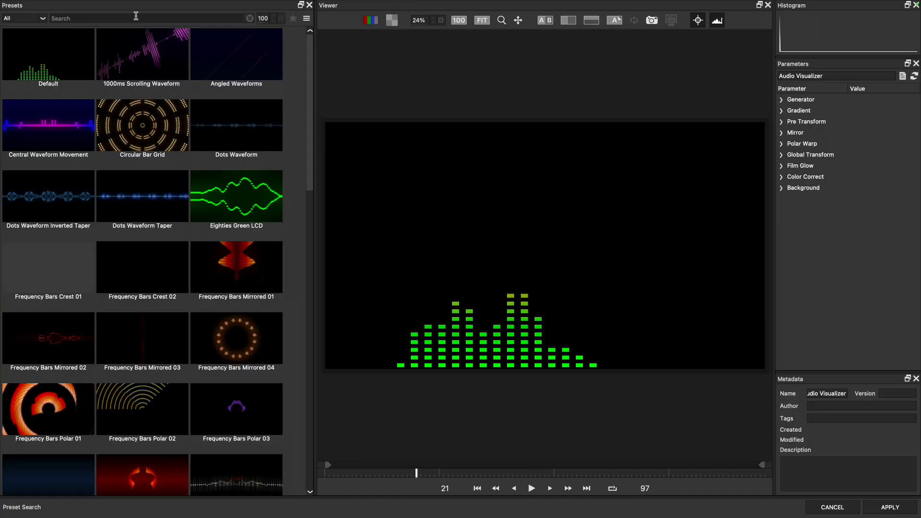
type("podcast")
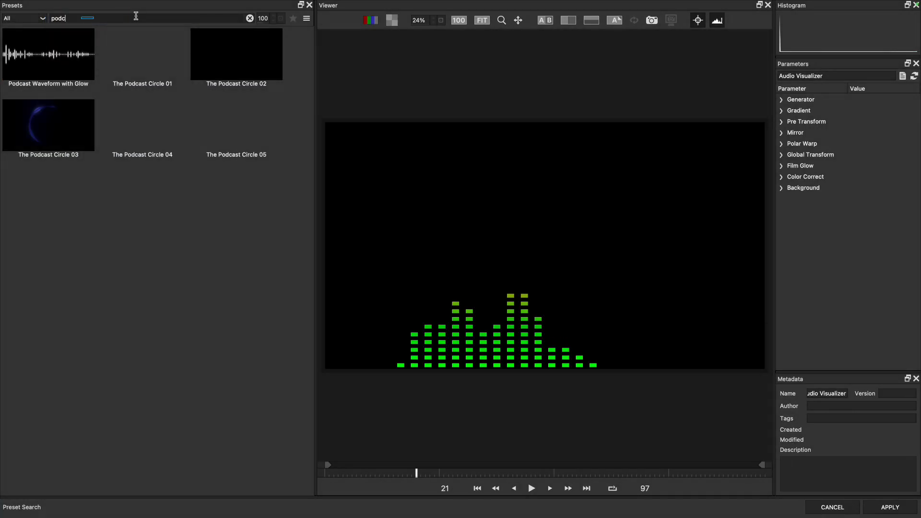
left_click(57, 142)
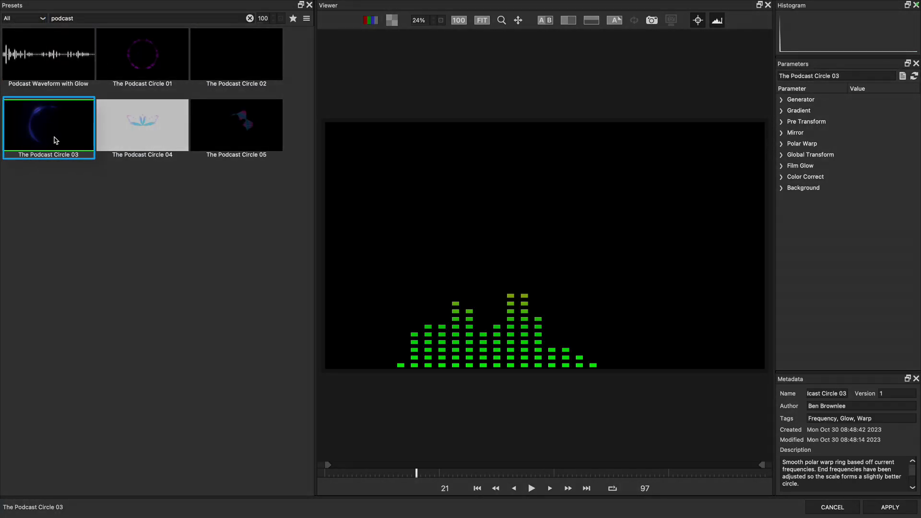
Set the background mode of The Podcast Circle 03 to Source to composite it over the compound clip.
left_click(781, 188)
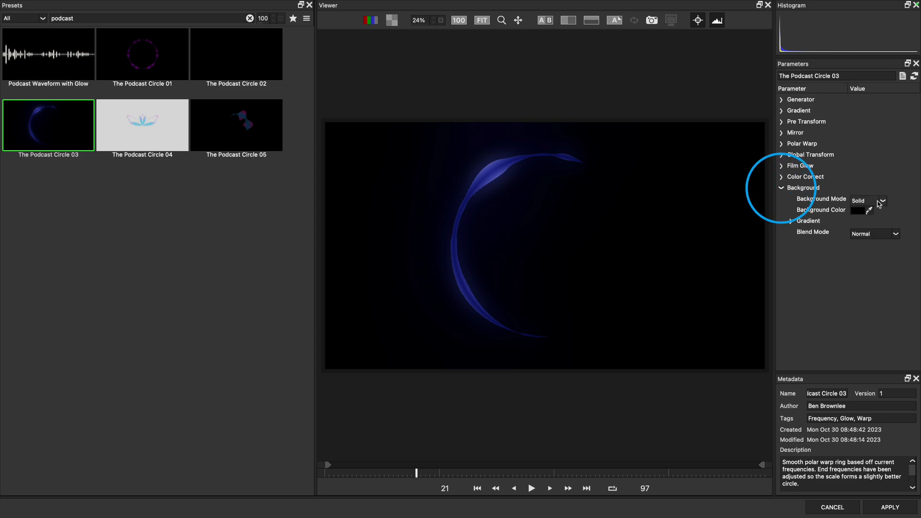
left_click(868, 200)
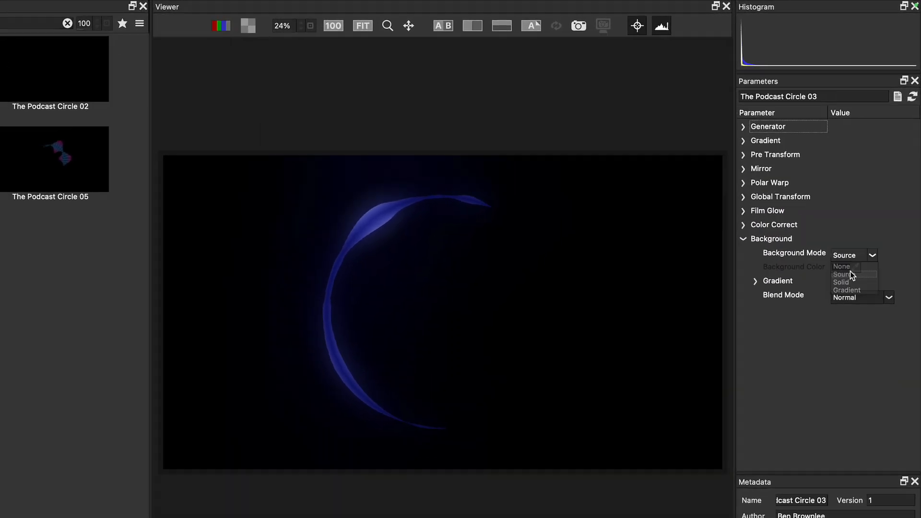
left_click(850, 274)
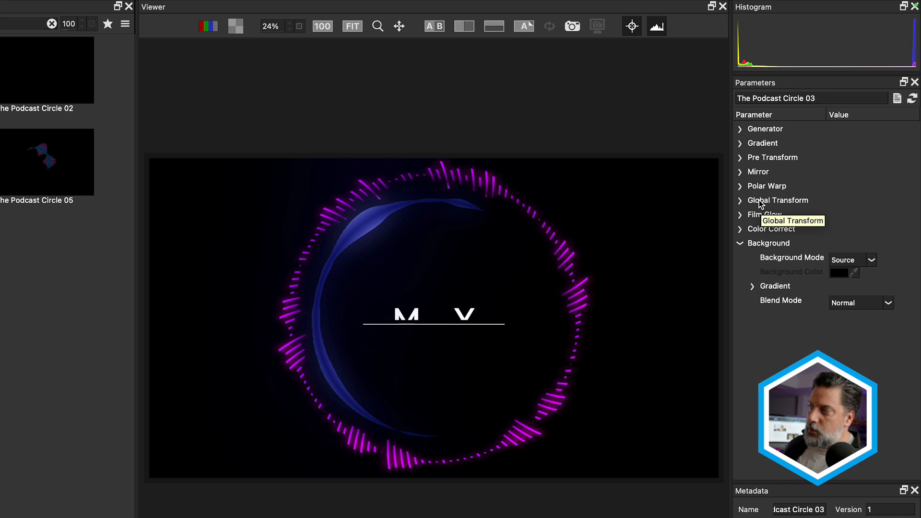
Disable the inner ring's gradient and set its generator color to the magenta sampled from the outer ring in the viewer.
left_click(741, 143)
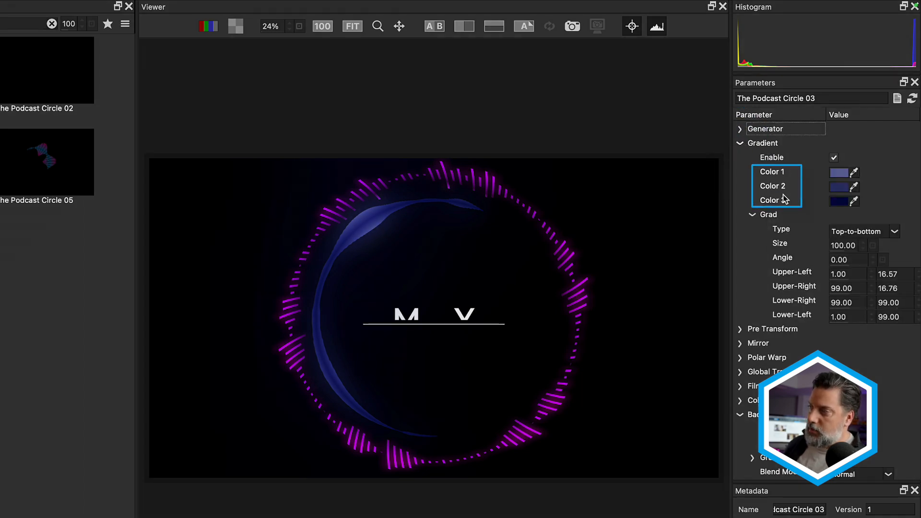
left_click(834, 158)
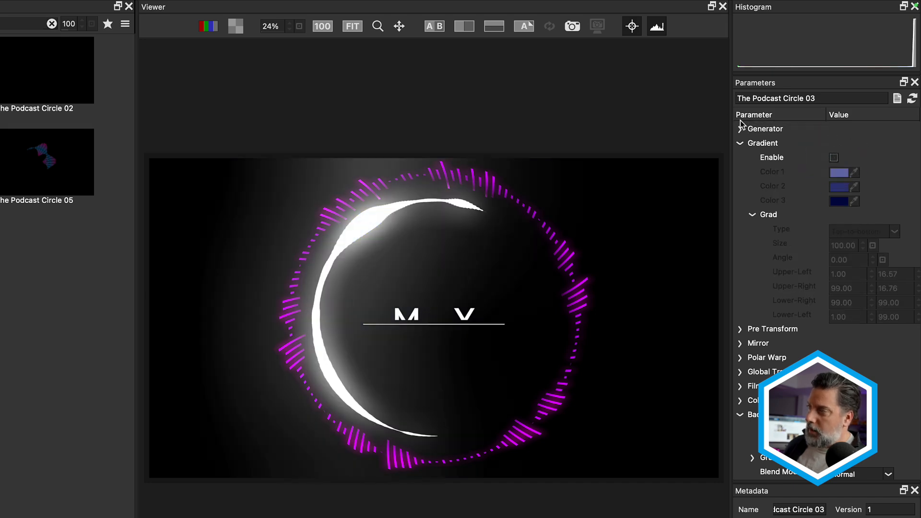
left_click(741, 128)
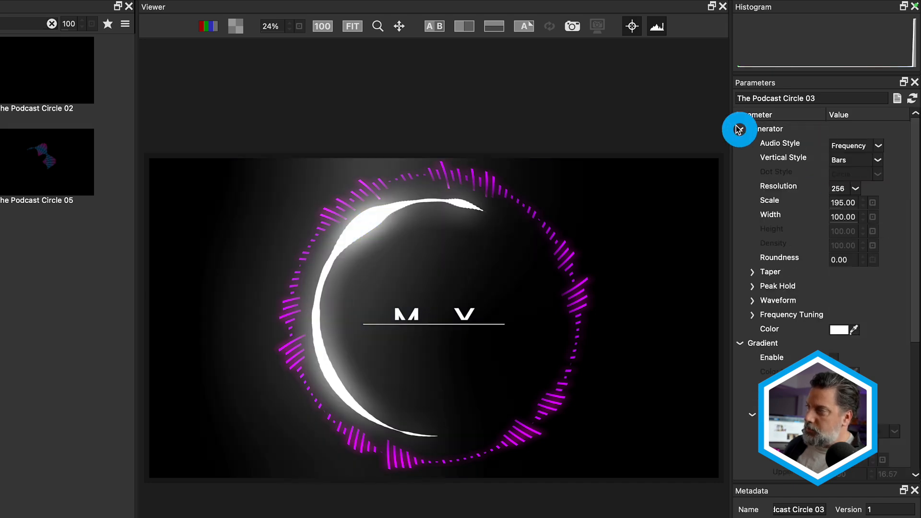
left_click(840, 330)
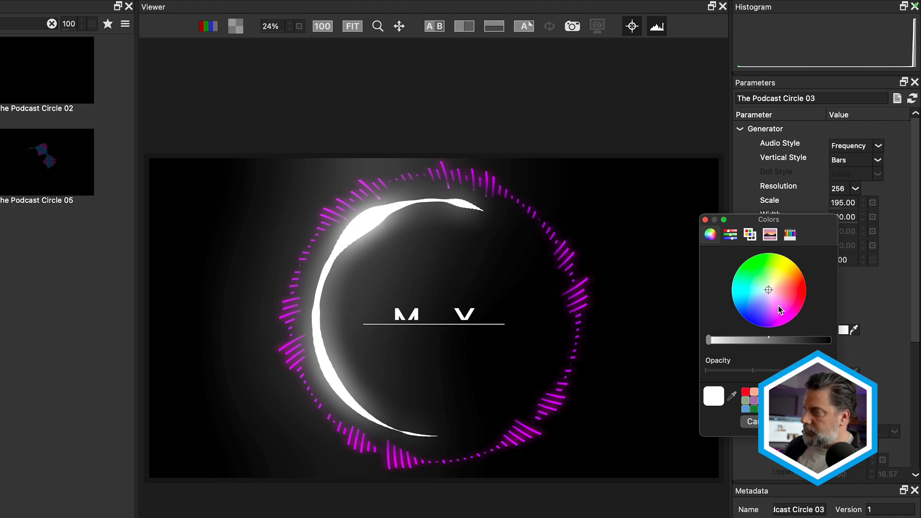
left_click(733, 395)
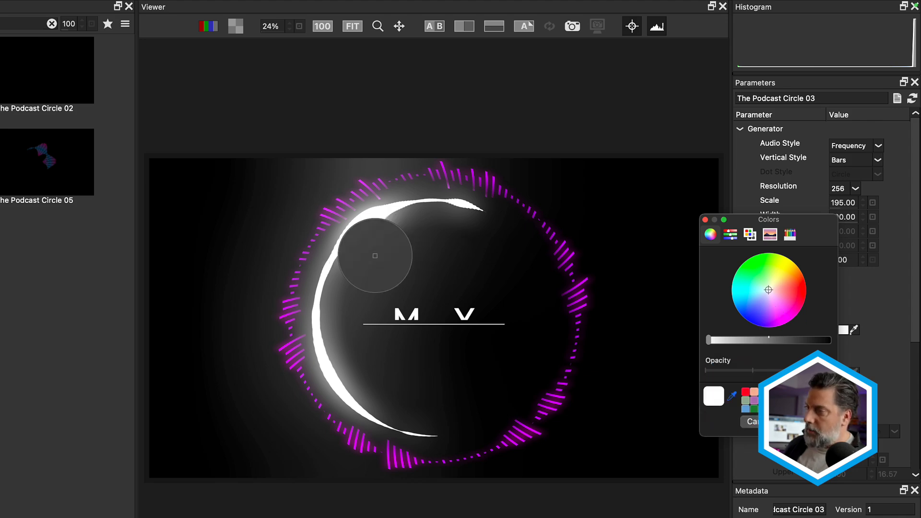
left_click(289, 317)
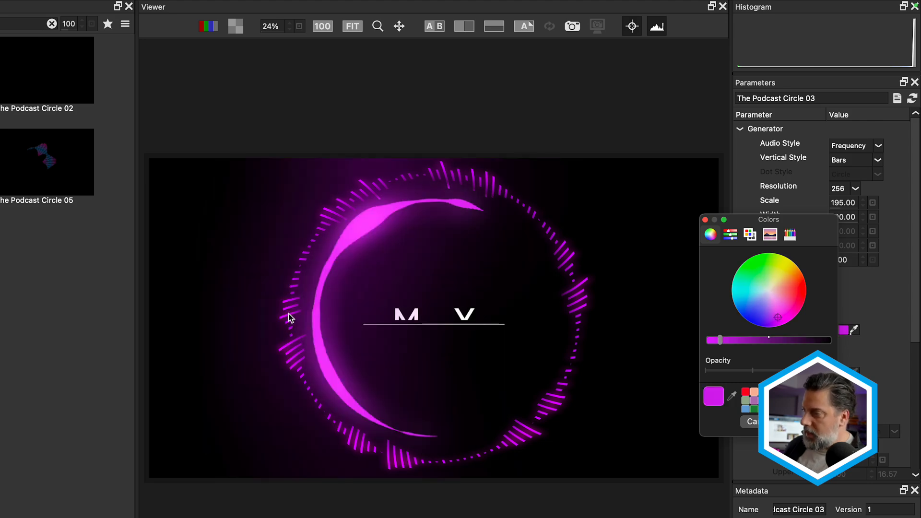
left_click(810, 422)
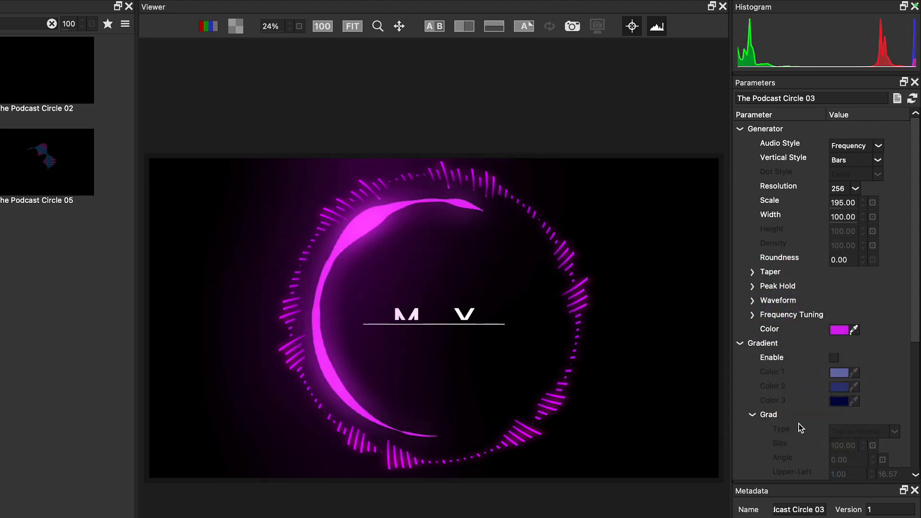
Set the Polar Warp outer radius of The Podcast Circle 03 to 41.
left_click(743, 129)
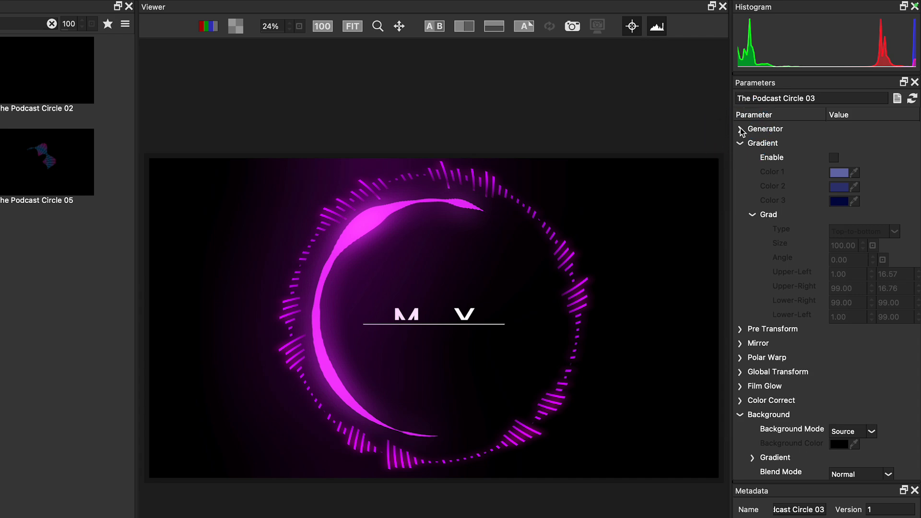
left_click(742, 143)
left_click(741, 186)
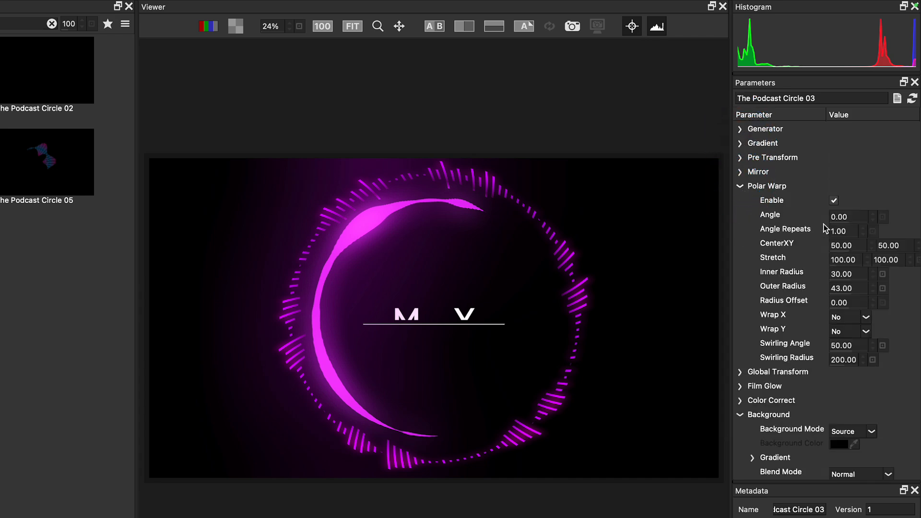
mouse_move(846, 275)
left_mouse_down()
mouse_move(826, 273)
mouse_move(841, 274)
mouse_move(839, 287)
left_mouse_up()
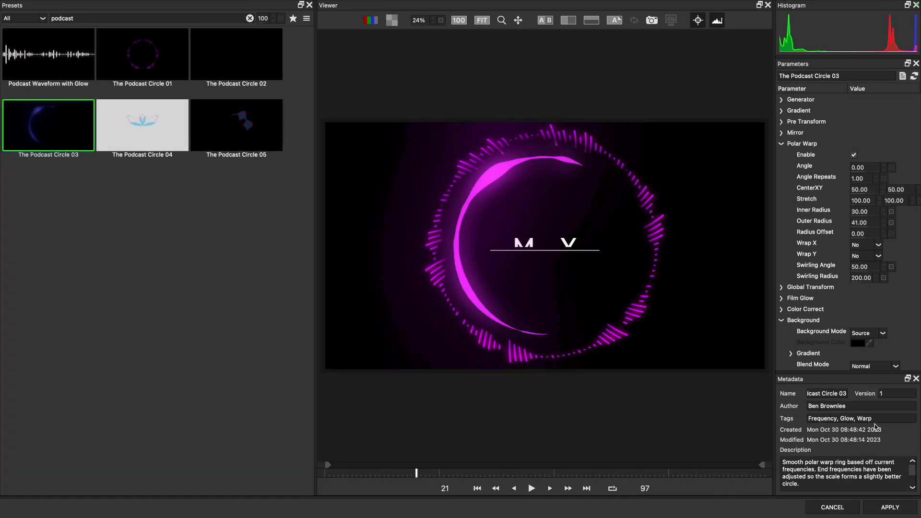
Apply the visualizer settings to the Title & AV1 clip and play the result full screen.
left_click(886, 508)
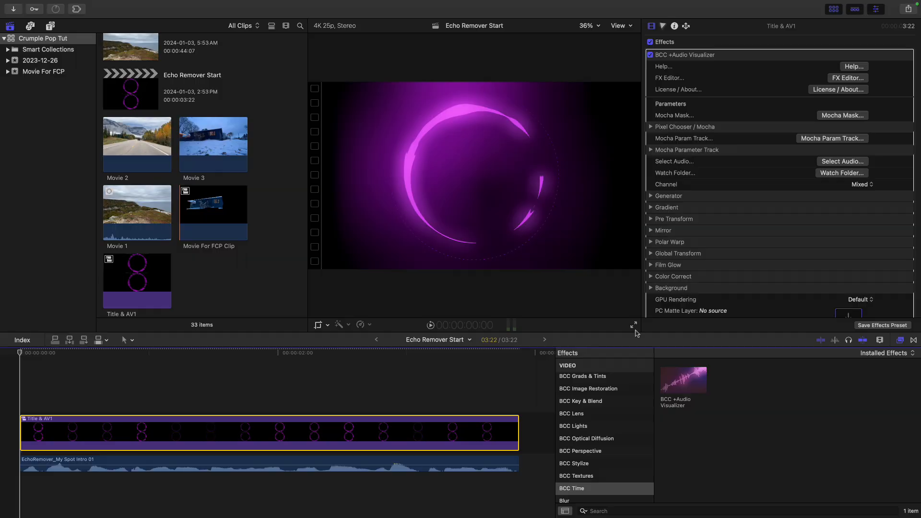
left_click(634, 325)
key("space")
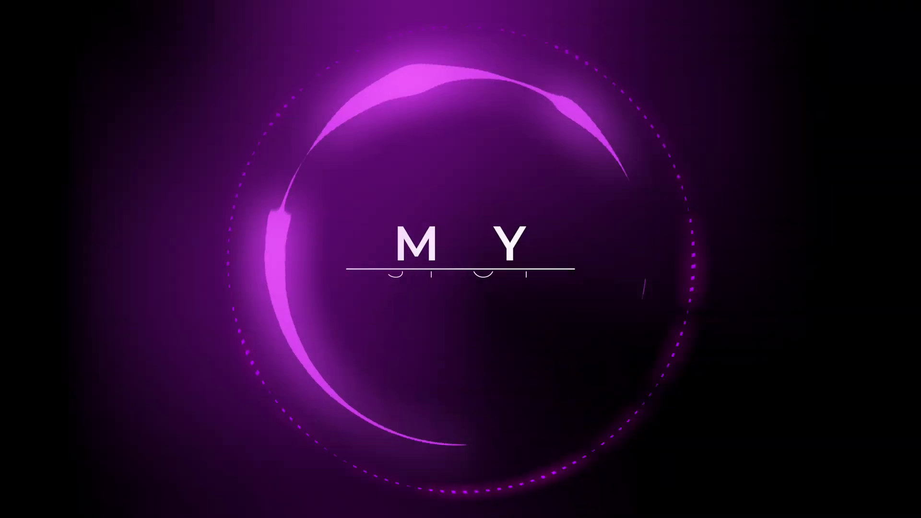